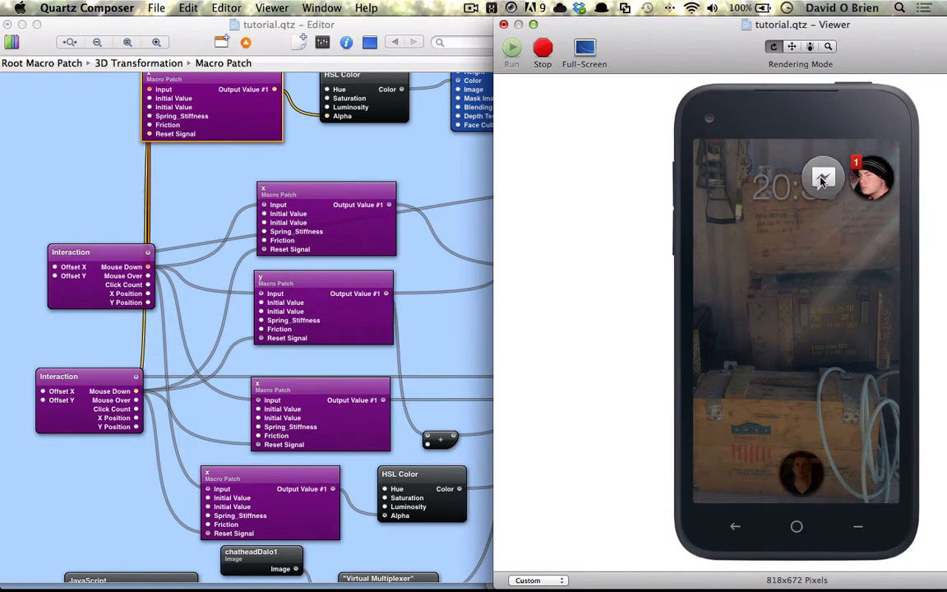
- Collapse the expanded chat head in the Viewer, then return to the patch editor and scroll its canvas up
left_click(847, 176)
left_click(269, 130)
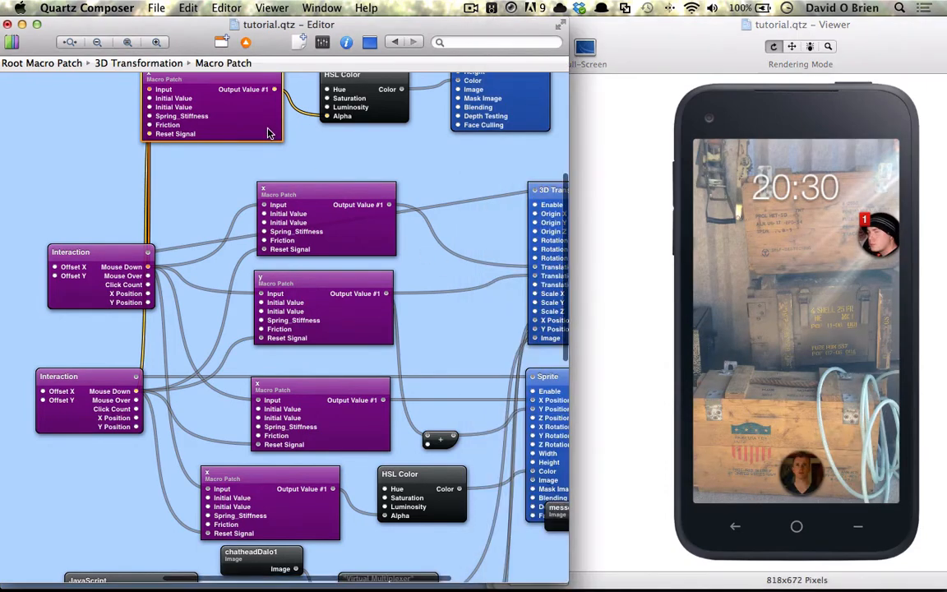
scroll(267, 146, "up", 4)
scroll(262, 182, "up", 1)
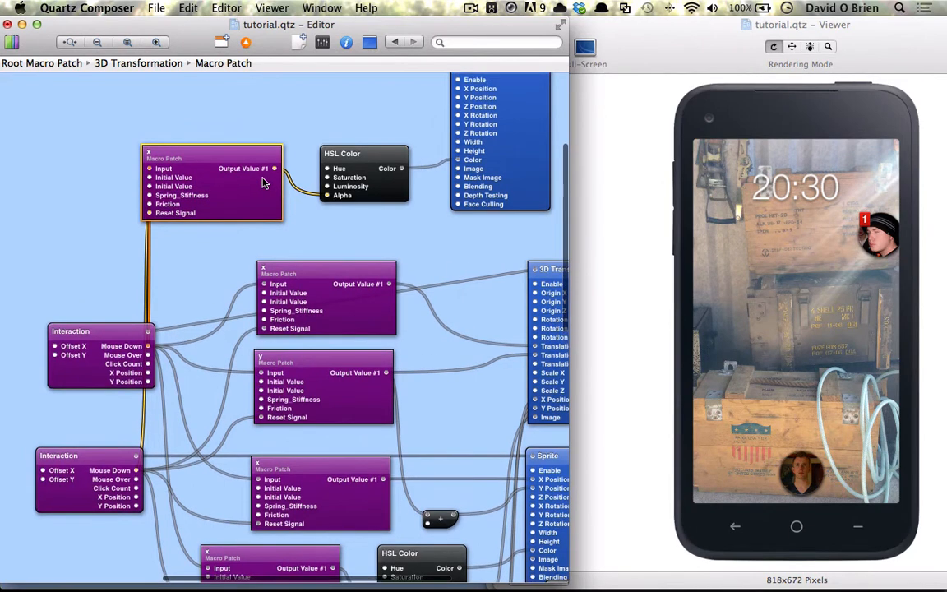
scroll(346, 168, "up", 3)
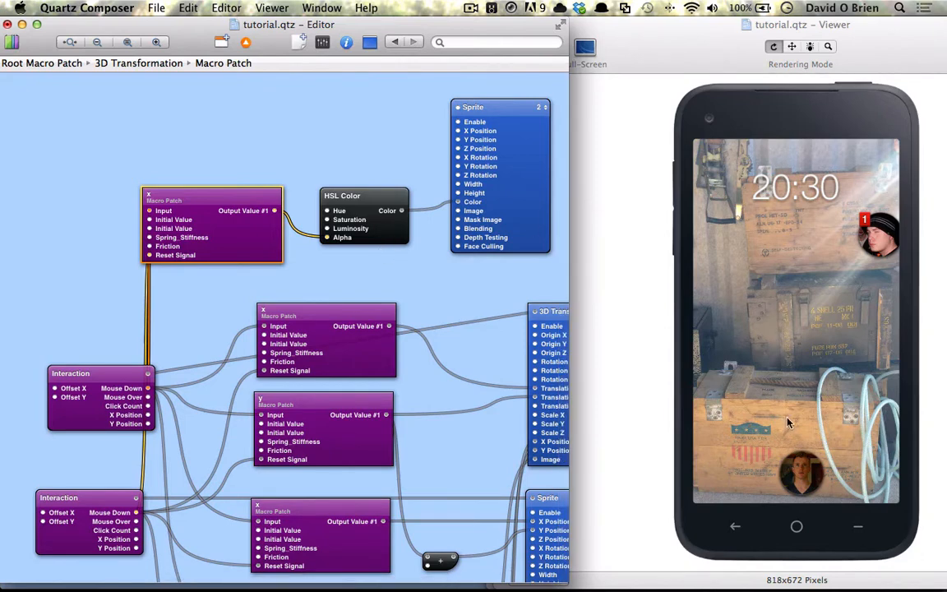
- Inside the x macro, add an Input Splitter and wire the Multiplexer's Output into it
double_click(235, 240)
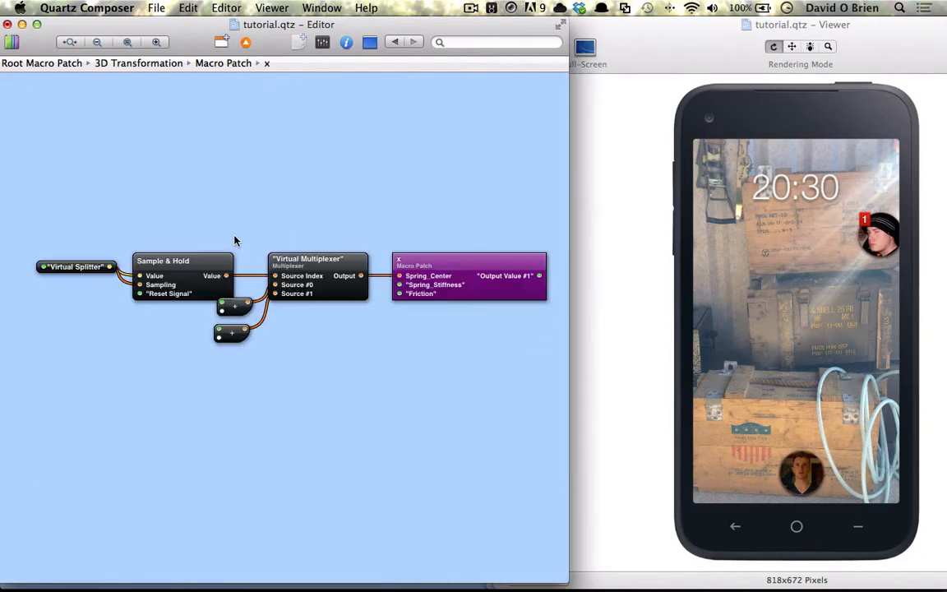
right_click(372, 324)
left_click(356, 330)
key("super+Return")
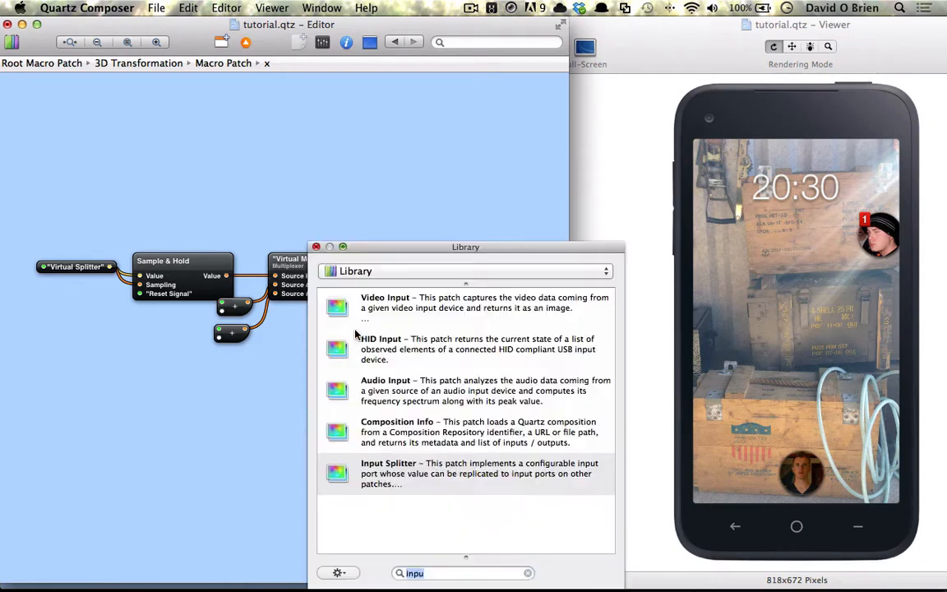
type("inputter")
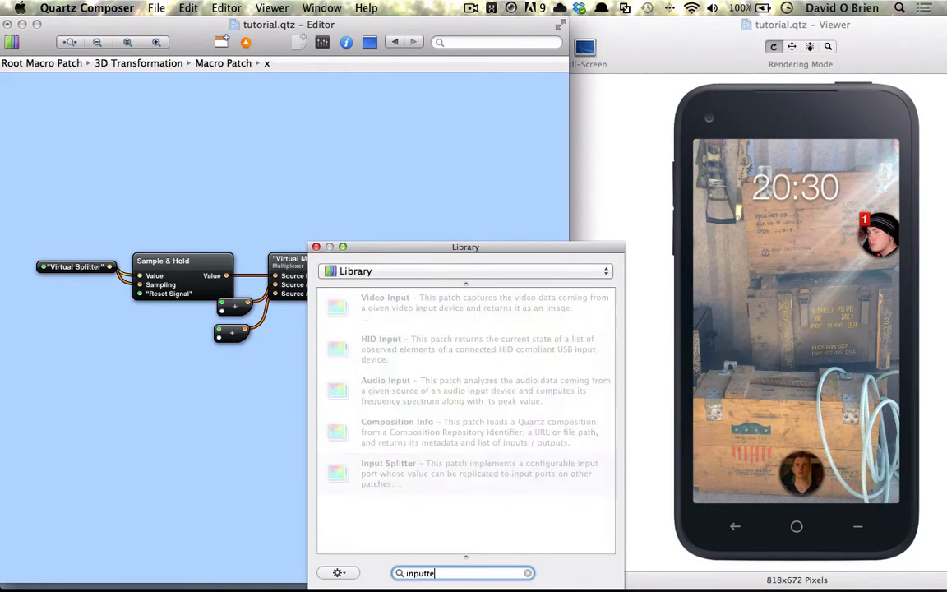
key("BackSpace")
key("BackSpace")
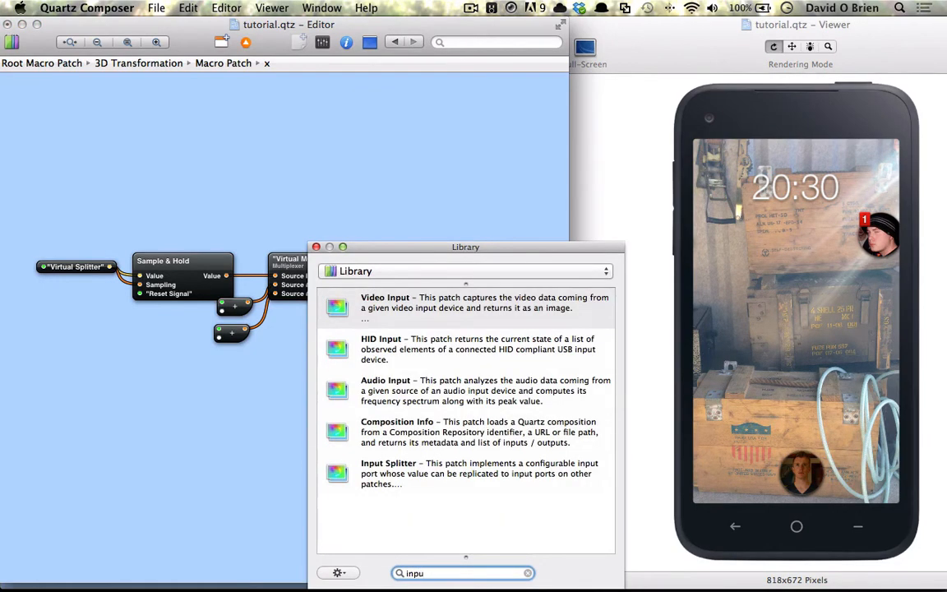
key("Down")
key("Down")
key("Down")
key("Down")
key("Return")
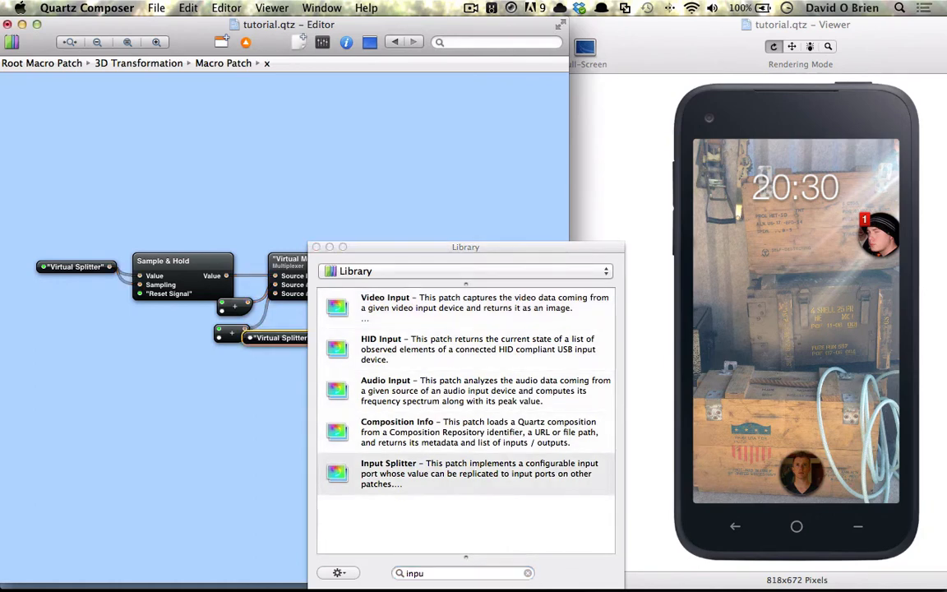
left_click(317, 248)
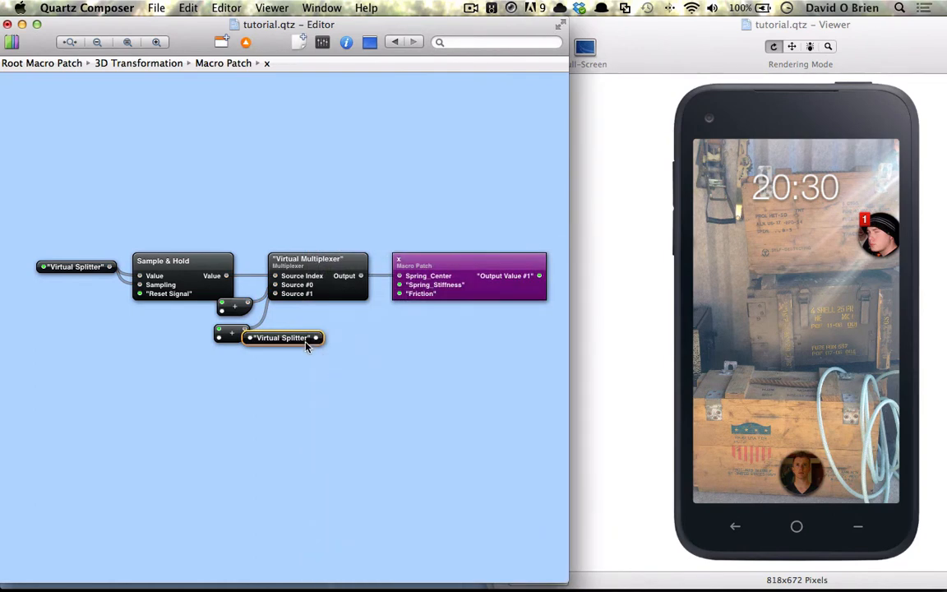
left_click_drag(277, 337, 405, 355)
left_click_drag(362, 278, 374, 355)
- Publish the splitter as the macro output port named Output and go back to the parent patch
right_click(414, 359)
mouse_move(465, 377)
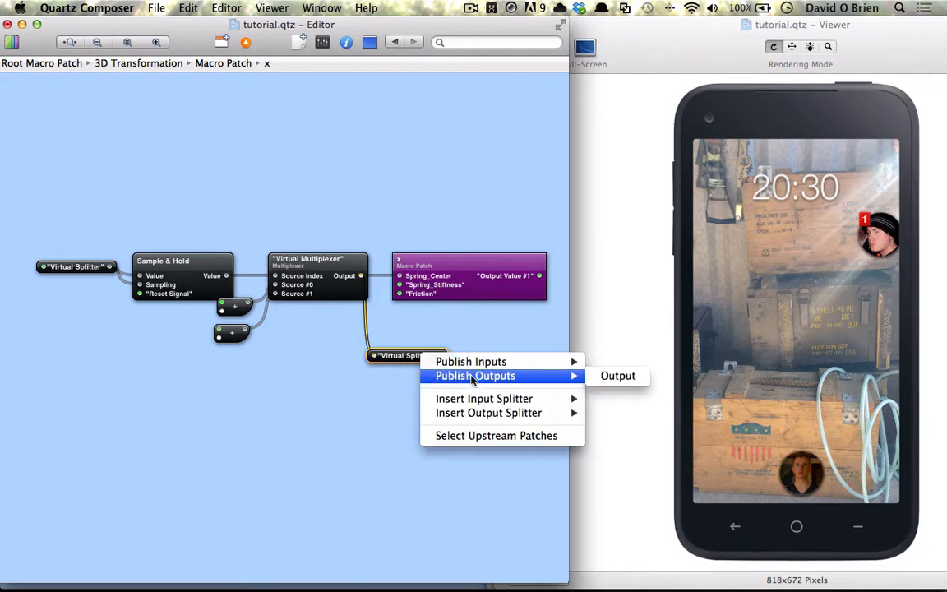
left_click(604, 377)
key("Return")
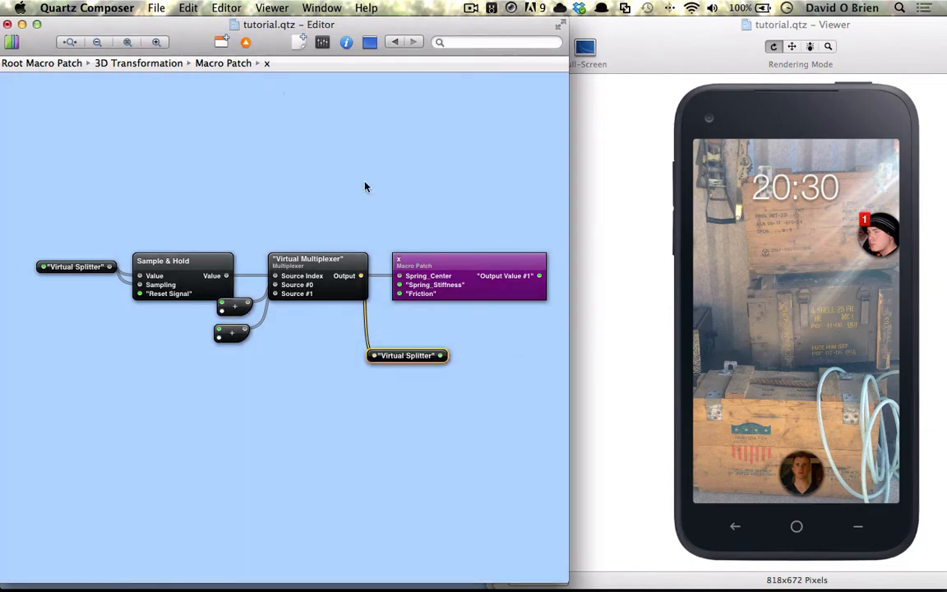
left_click(247, 44)
scroll(370, 369, "down", 2)
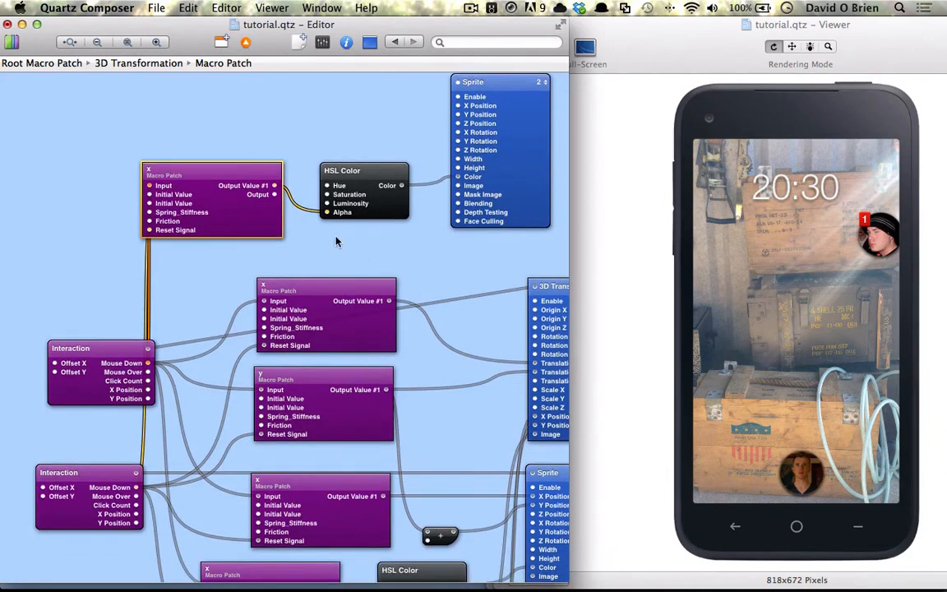
- Wire the x macro's Output into the JavaScript patch and open its script
left_click_drag(274, 195, 71, 521)
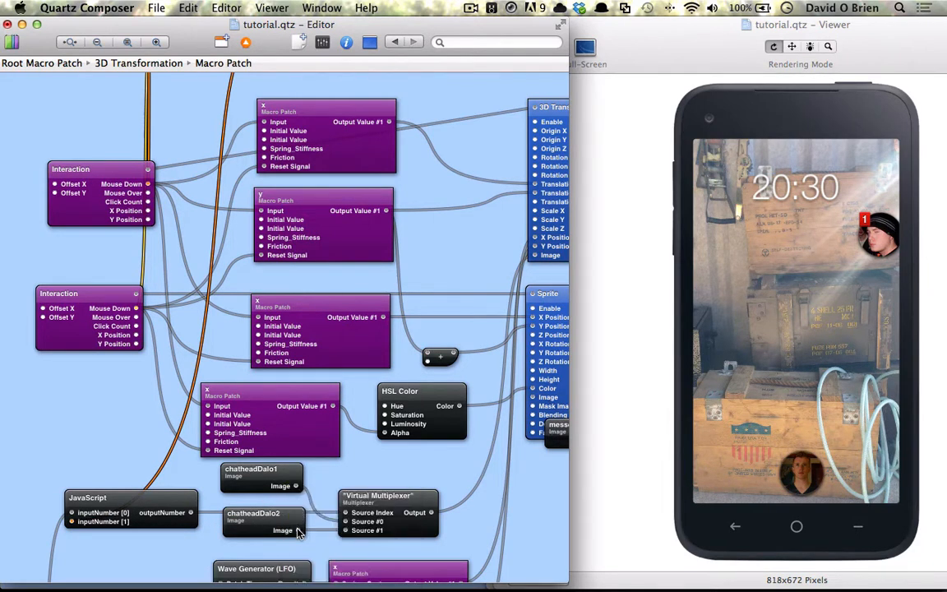
left_click(154, 514)
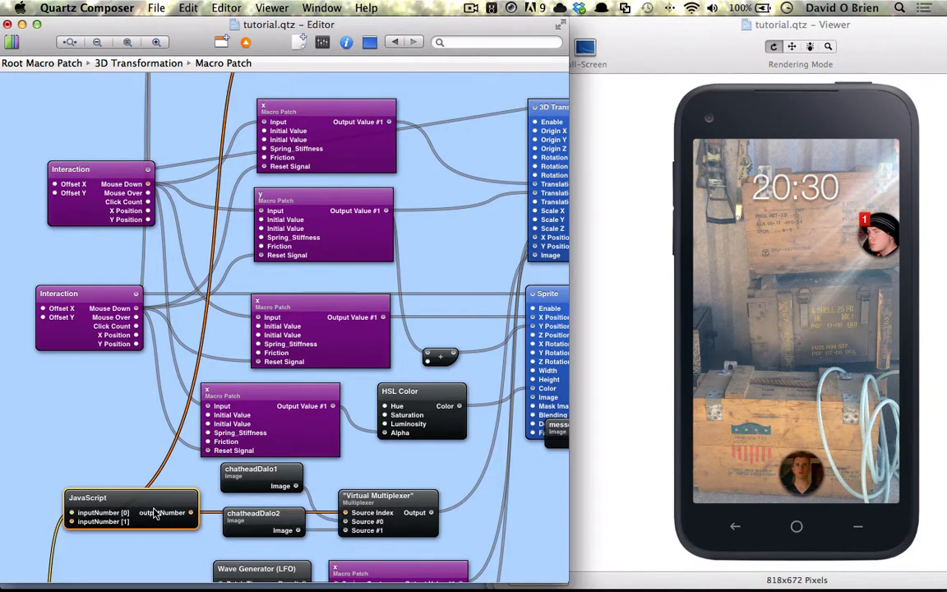
double_click(155, 514)
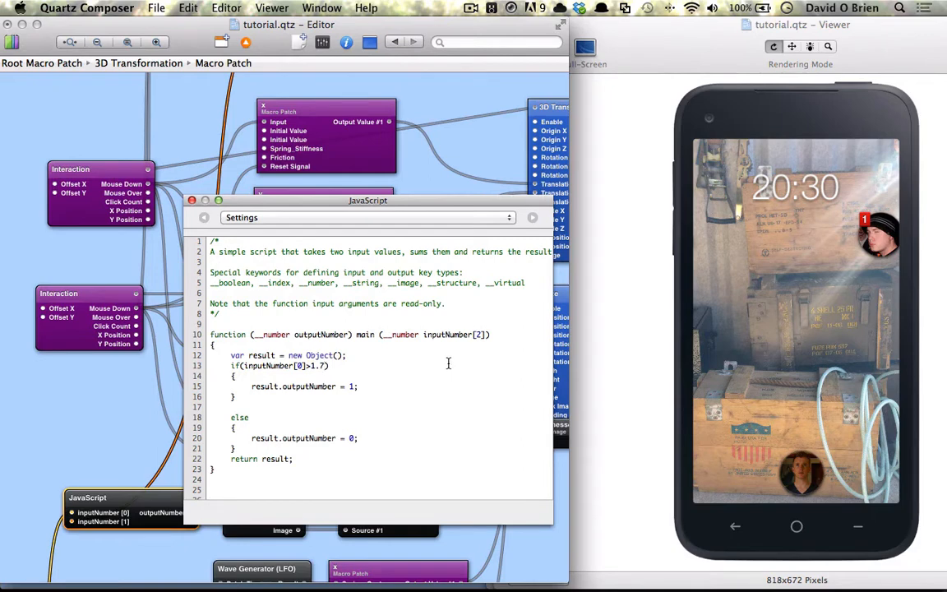
- Extend line 13's condition to inputNumber[0]>1.7&&inputNumber[1]==0&&inputNumber[0]<6
type("&&")
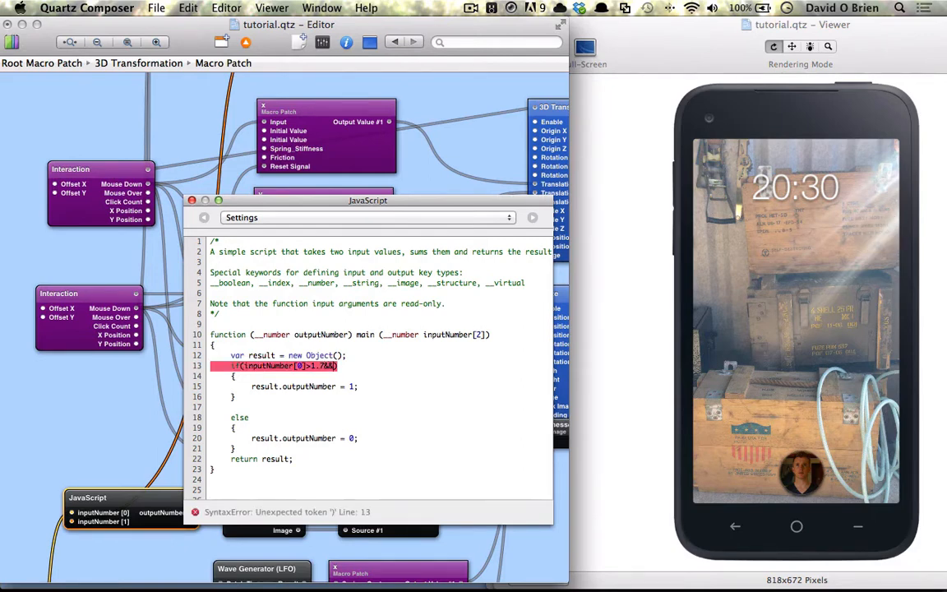
key("shift+Left")
key("shift+Left")
key("shift+Left")
key("shift+Left")
key("shift+Left")
key("shift+Left")
key("super+c")
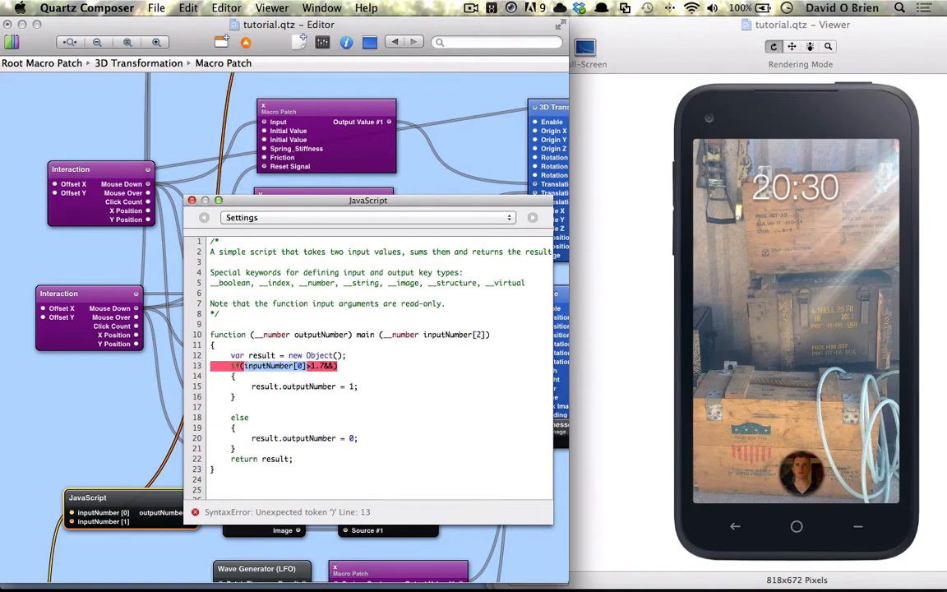
left_click(334, 365)
key("super+v")
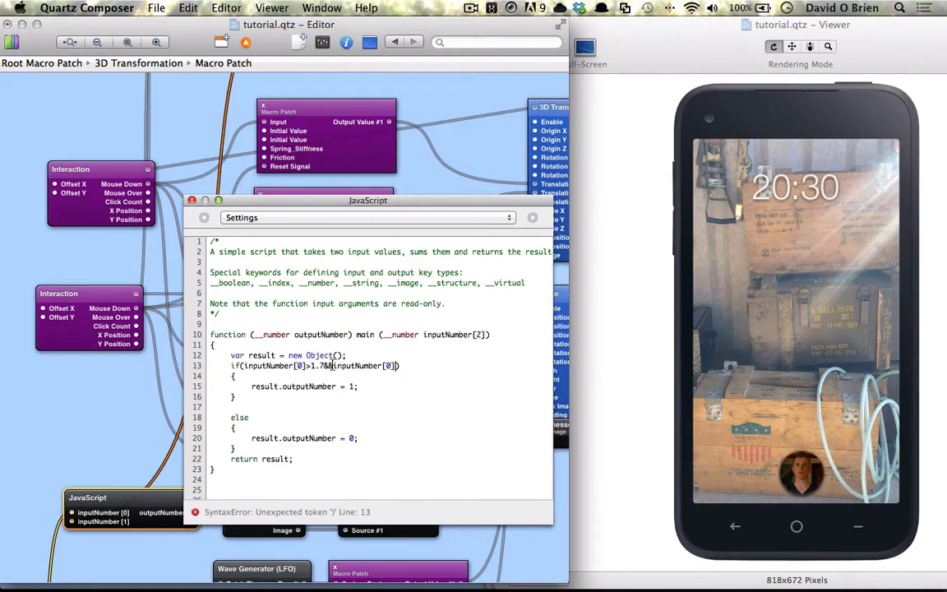
left_click(391, 366)
key("BackSpace")
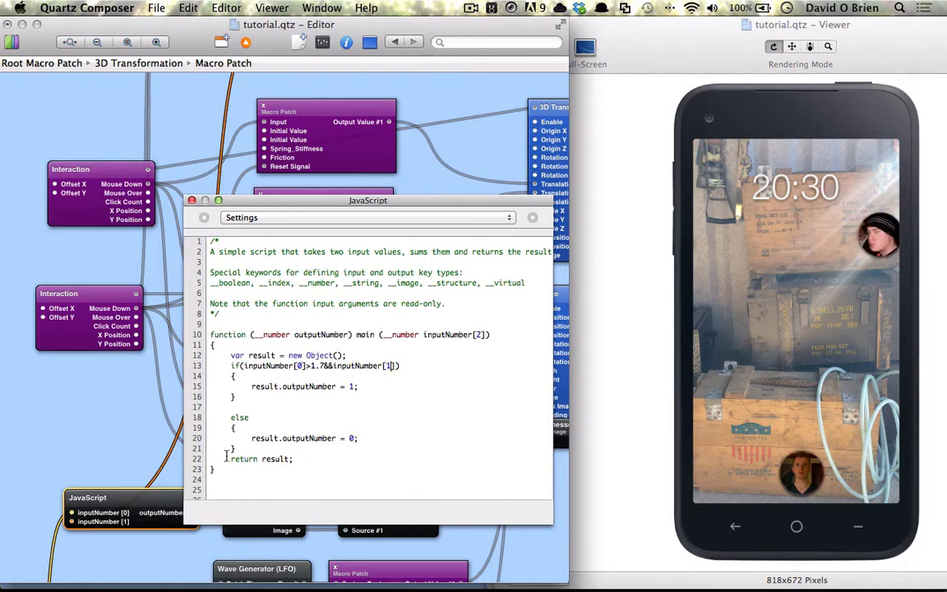
type("1")
scroll(152, 338, "up", 3)
scroll(220, 144, "up", 2)
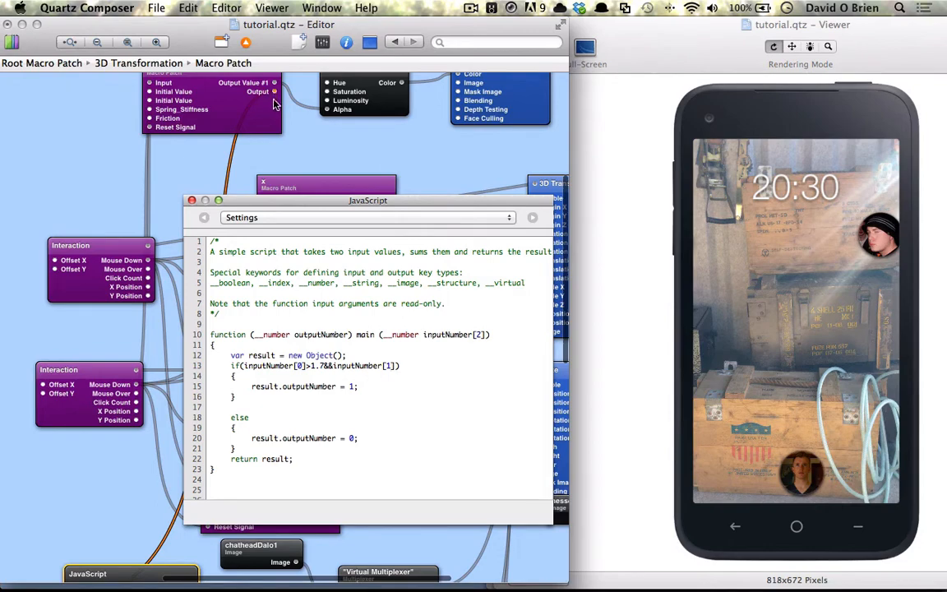
scroll(122, 388, "down", 8)
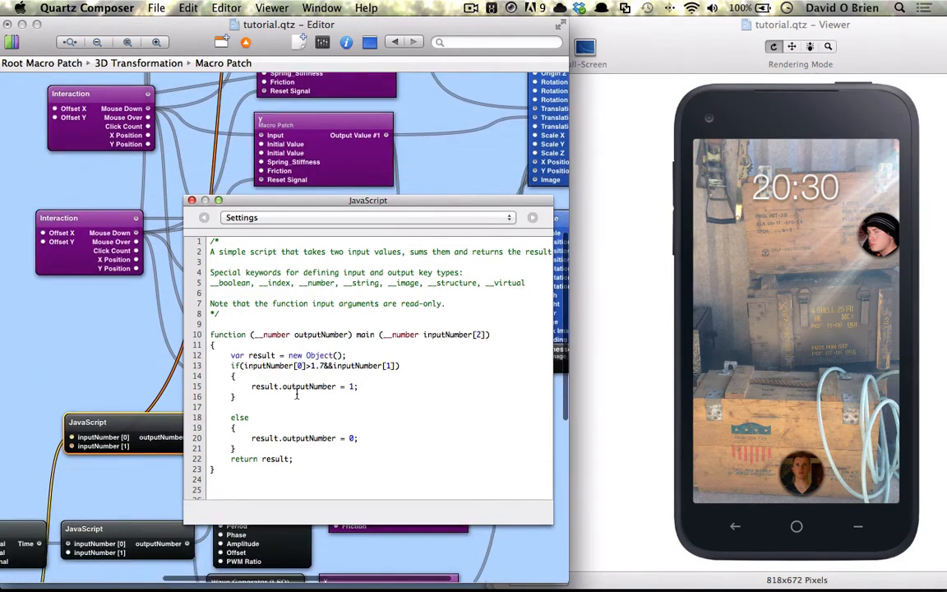
key("Right")
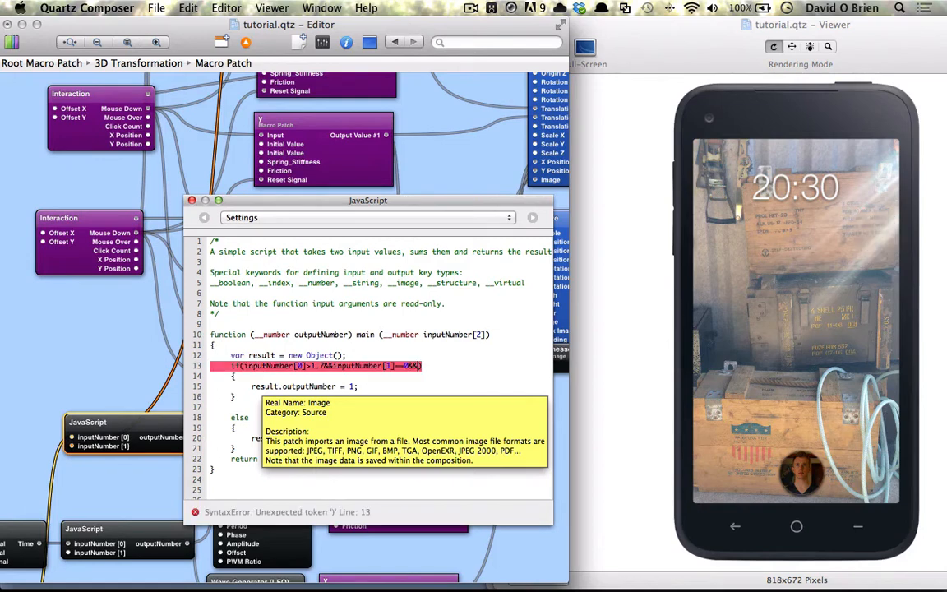
type("inputNumber[0]")
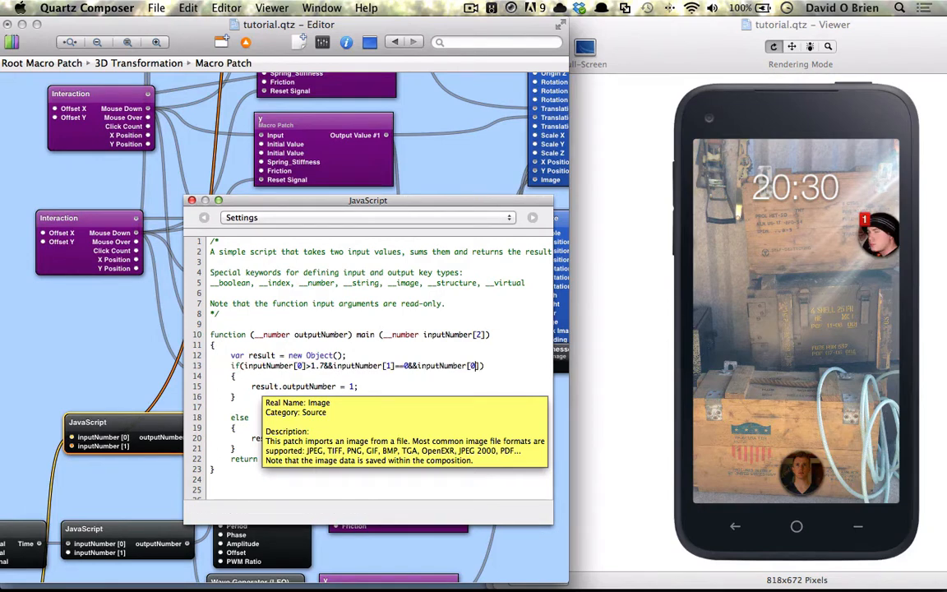
type("<6")
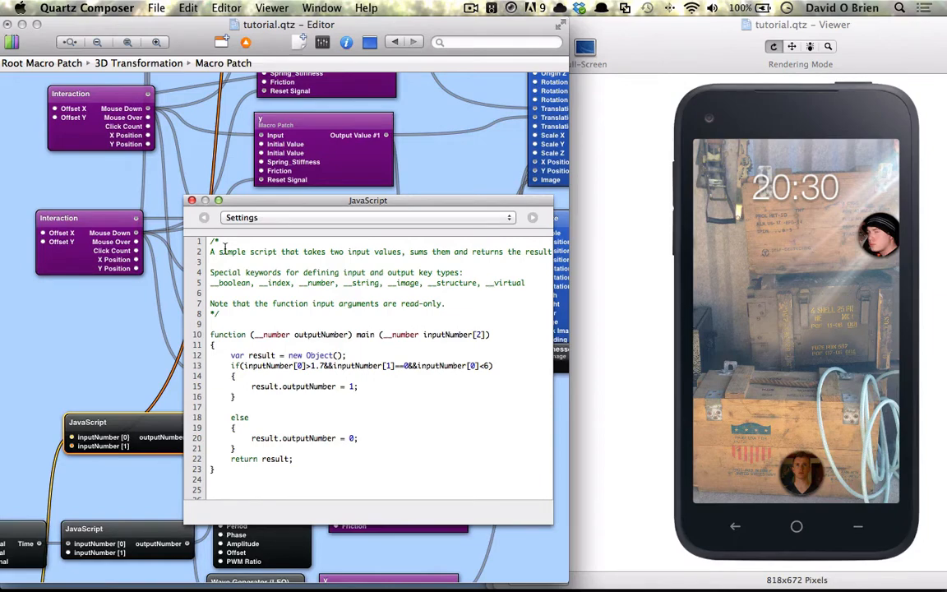
- Close the script and test the preview: drag the chat head down, expand it, then collapse it
left_click(191, 203)
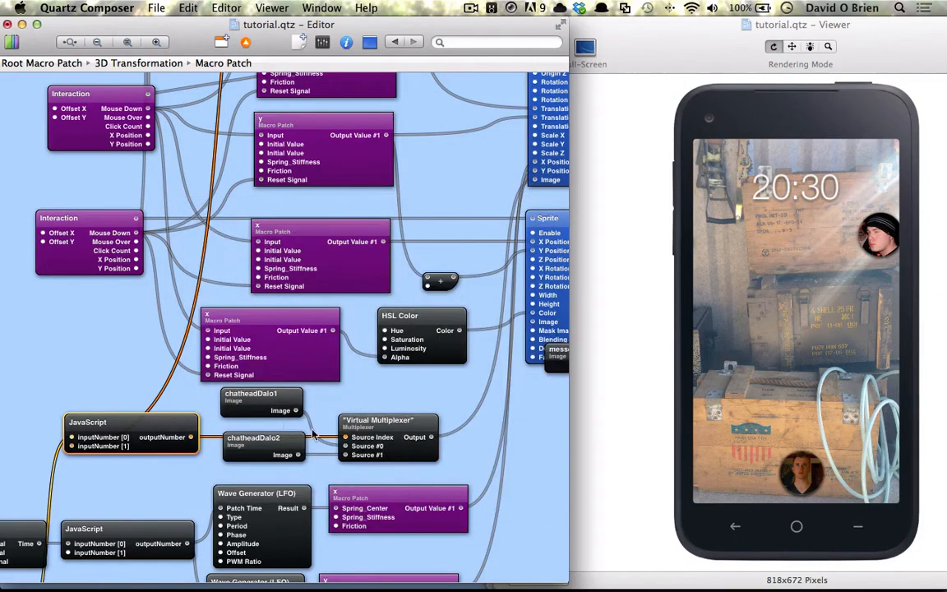
left_click(773, 353)
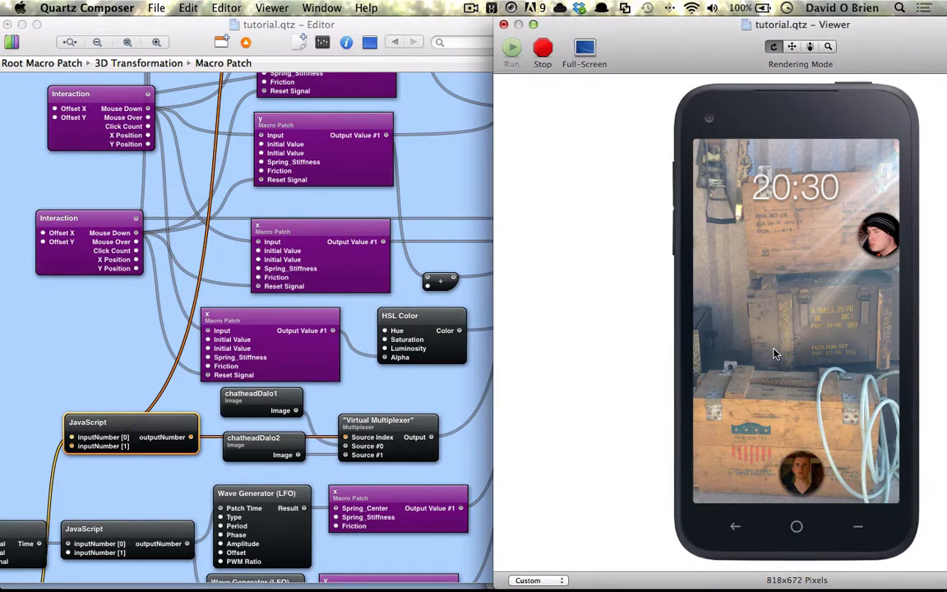
left_click(773, 354)
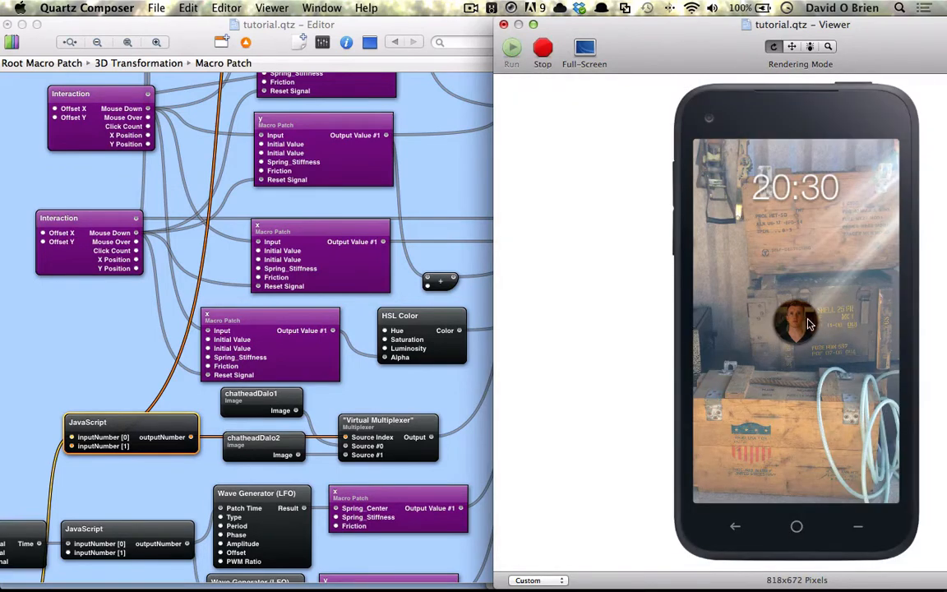
left_click_drag(810, 324, 814, 452)
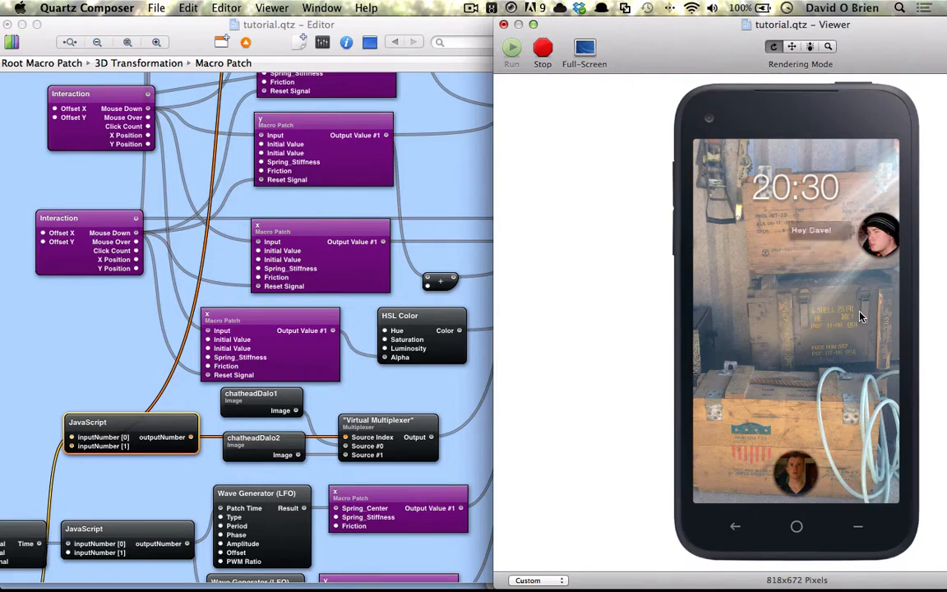
left_click(884, 236)
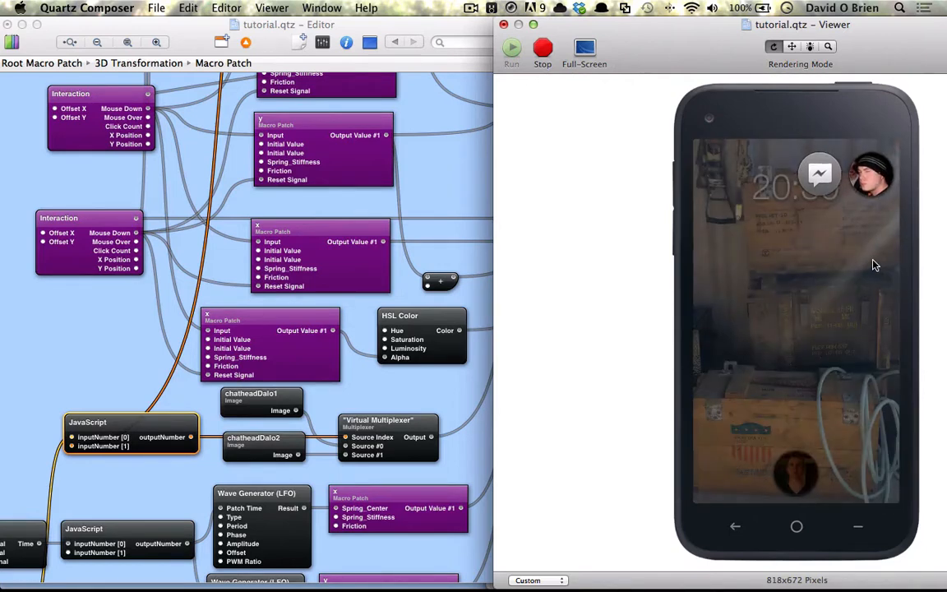
left_click(816, 183)
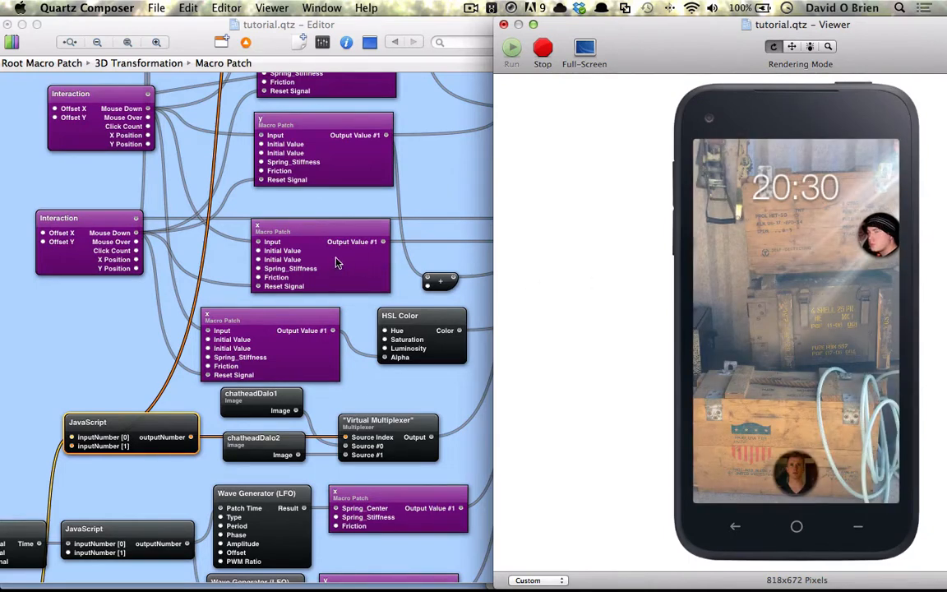
left_click(213, 219)
- Pull the chat head in the Viewer to test it, then return to the editor
scroll(218, 206, "up", 10)
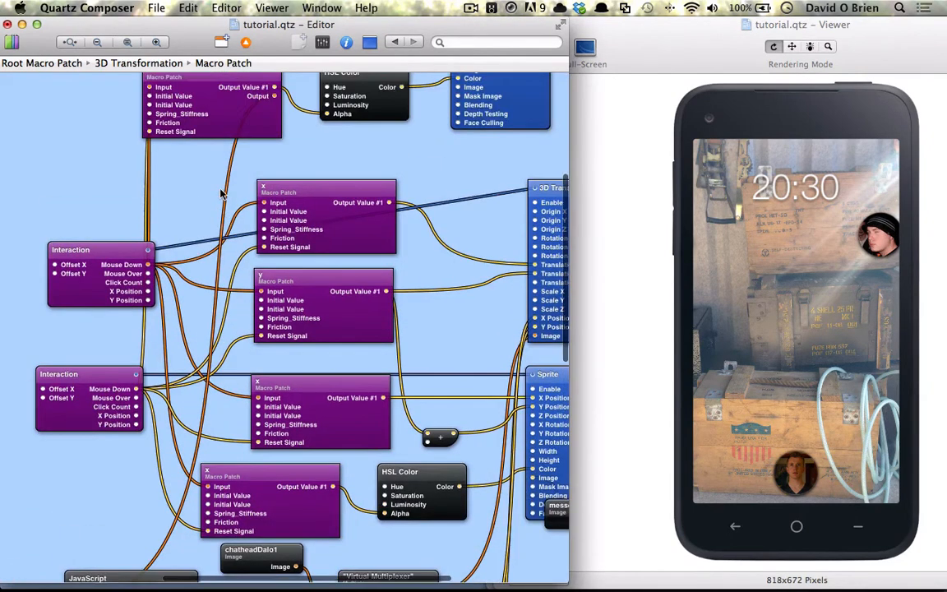
scroll(220, 193, "up", 2)
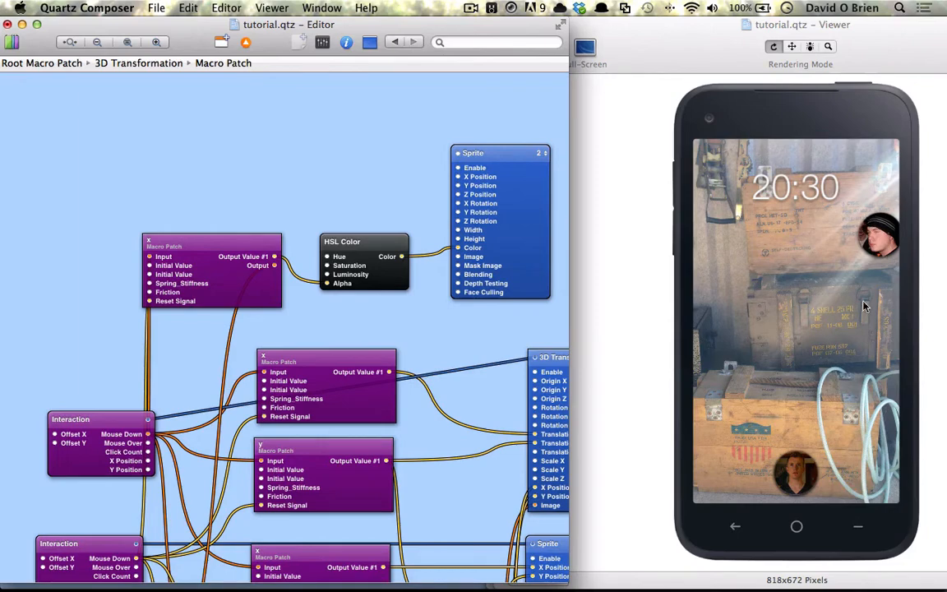
left_click_drag(870, 235, 829, 189)
scroll(160, 247, "up", 3)
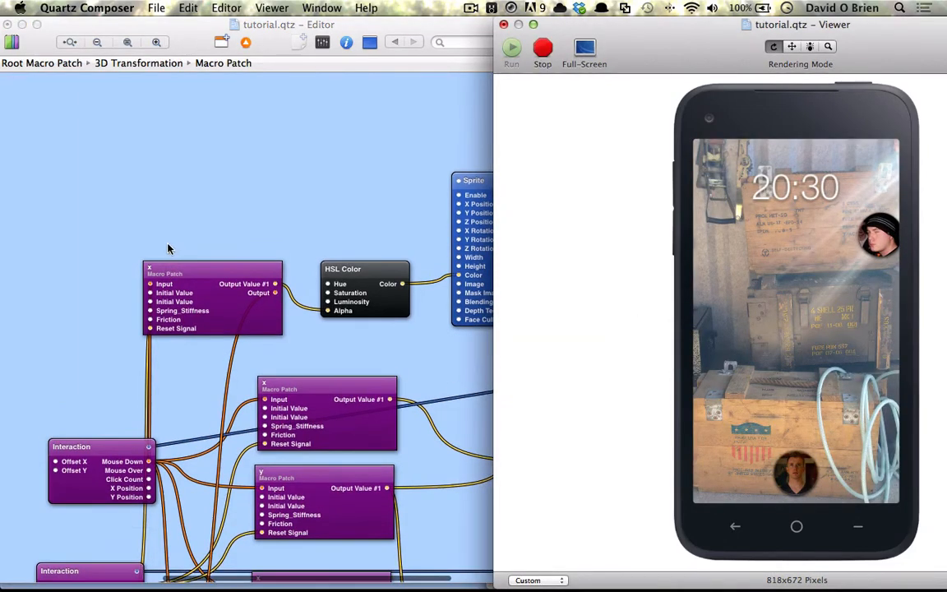
left_click(178, 232)
- Move the x spring, HSL Color and Interaction patches higher on the canvas
scroll(177, 228, "left", 5)
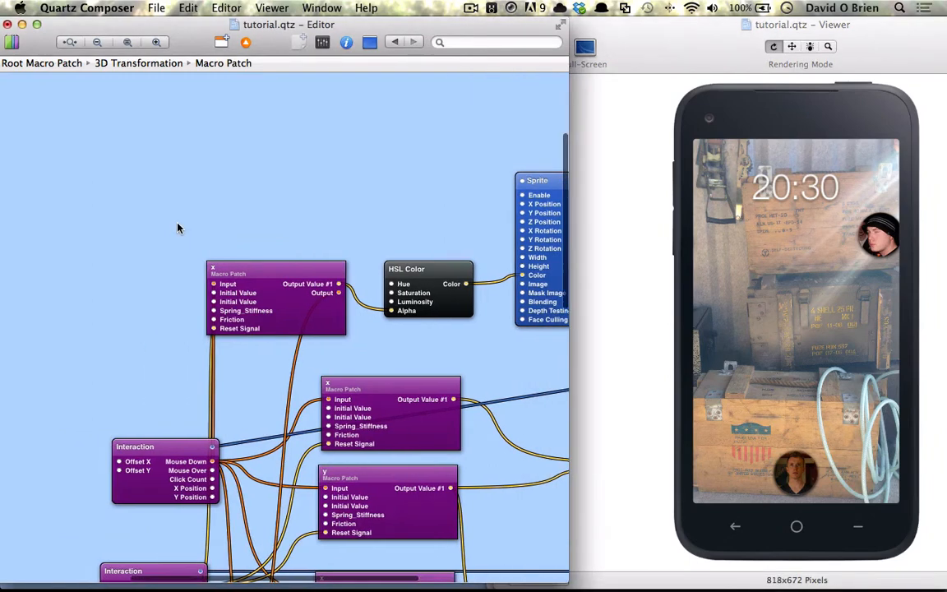
scroll(177, 228, "up", 5)
left_click_drag(305, 322, 298, 258)
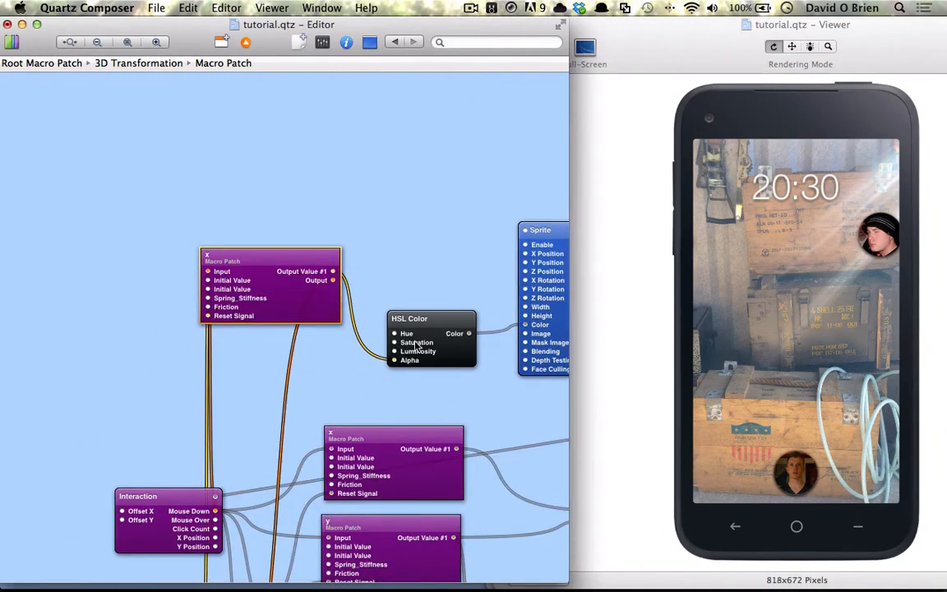
left_click_drag(416, 345, 410, 292)
scroll(384, 303, "left", 5)
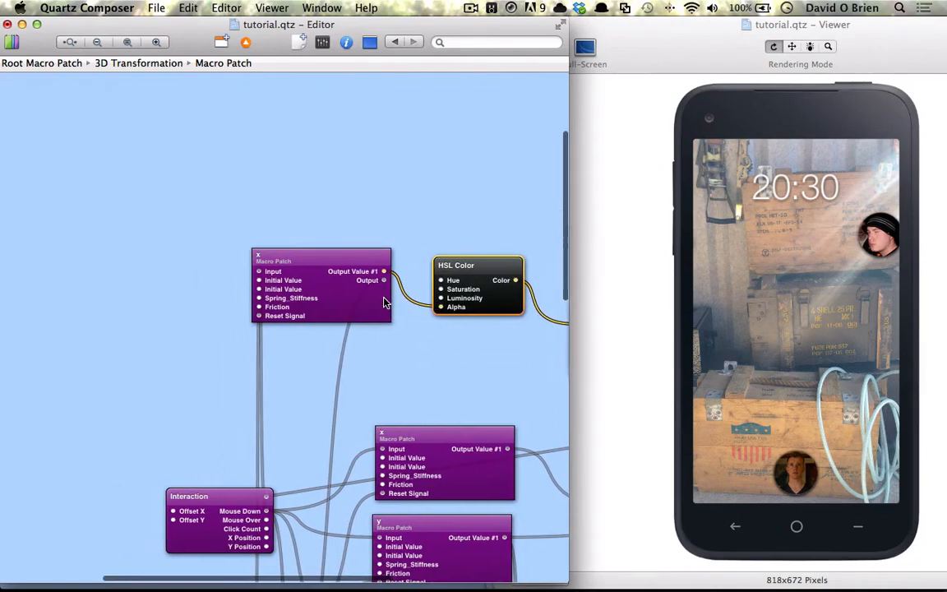
scroll(384, 303, "left", 2)
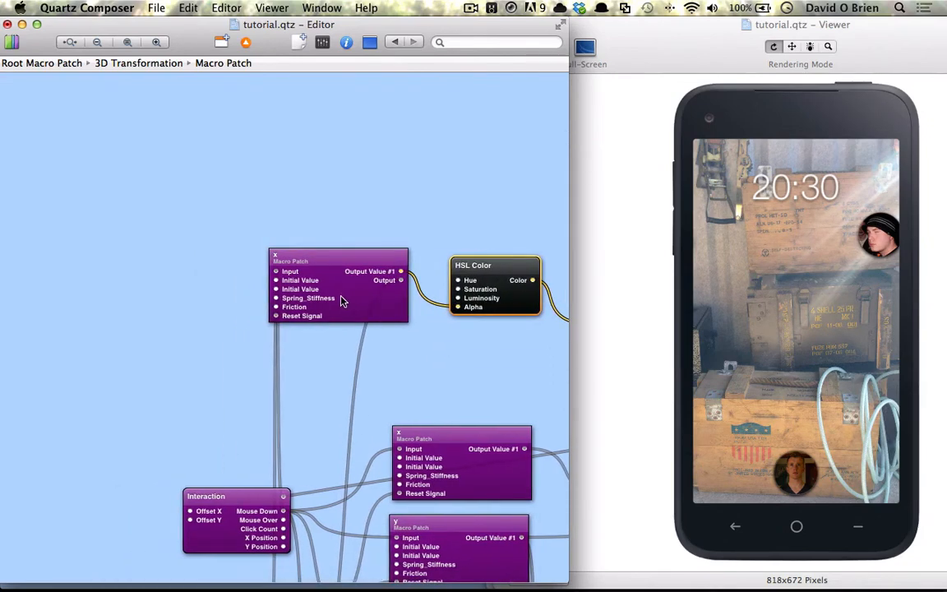
scroll(353, 296, "left", 1)
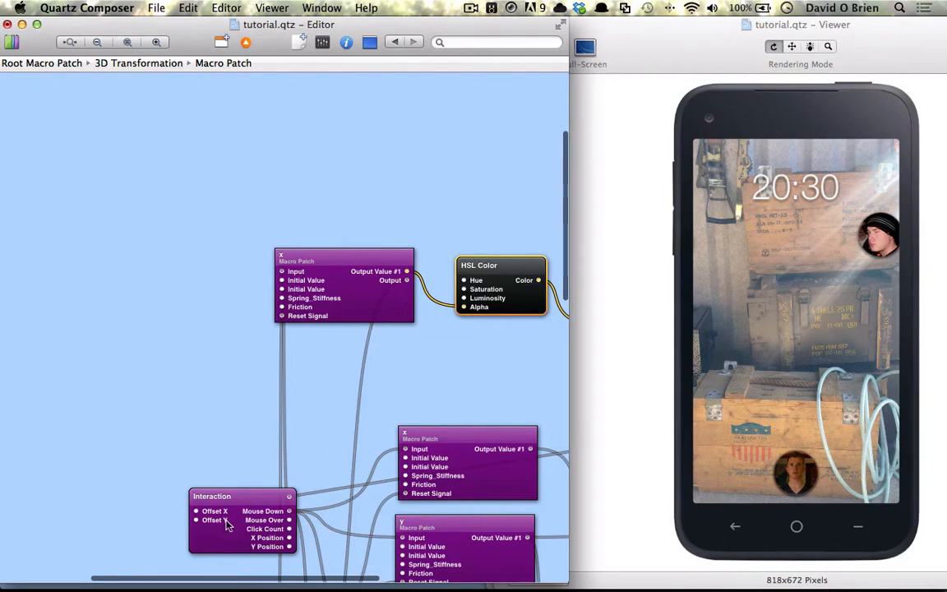
left_click_drag(226, 521, 223, 504)
scroll(222, 506, "down", 10)
scroll(228, 511, "up", 4)
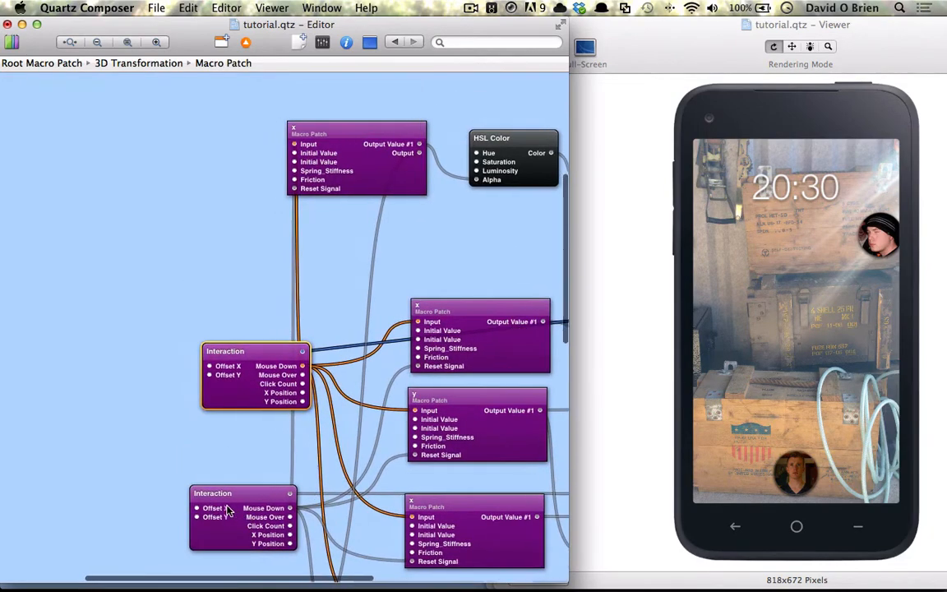
- Add message.png and a Billboard patch, wiring the image into the Billboard's Image input
left_click(122, 561)
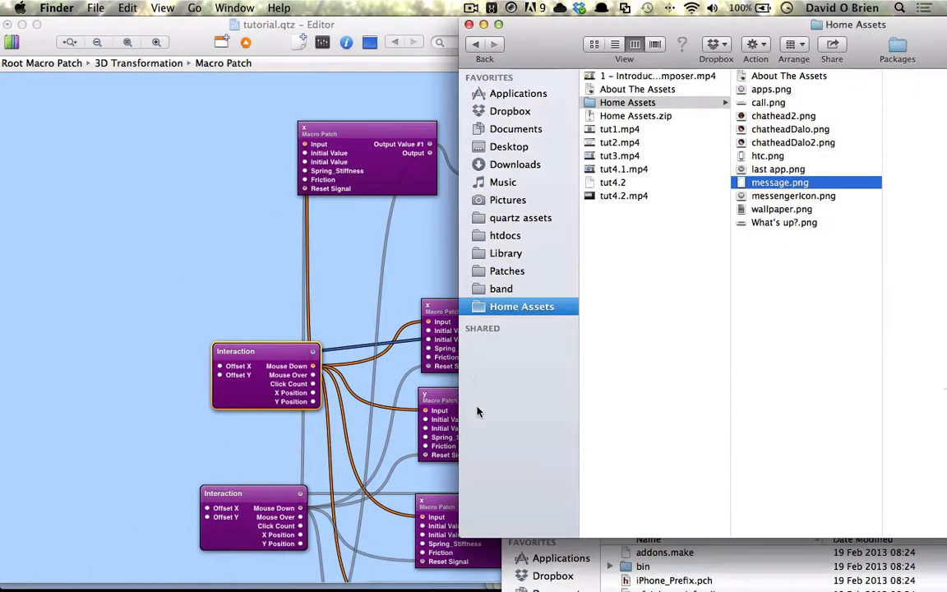
left_click_drag(773, 185, 83, 232)
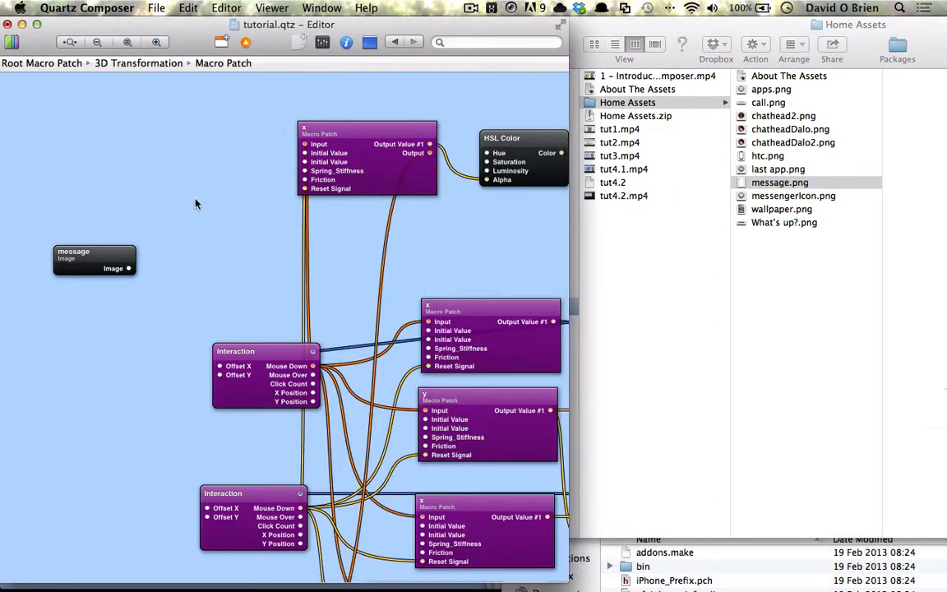
key("super+Return")
type("bill")
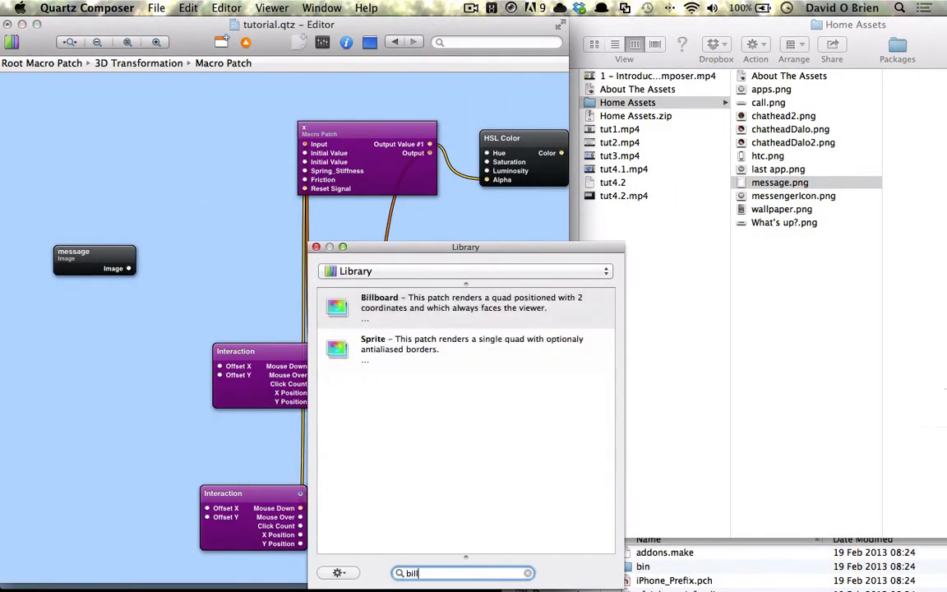
key("Return")
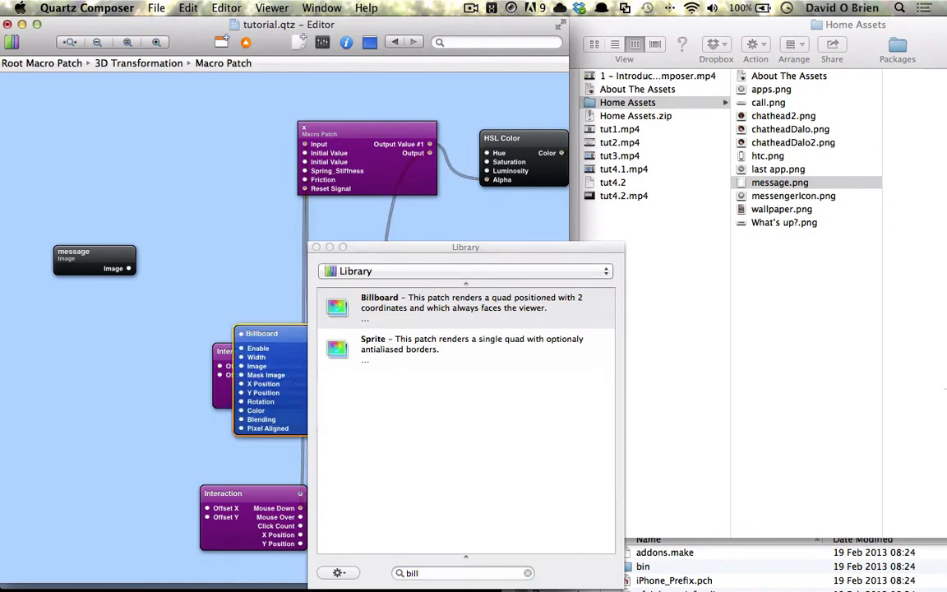
left_click(317, 248)
left_click_drag(288, 374, 181, 195)
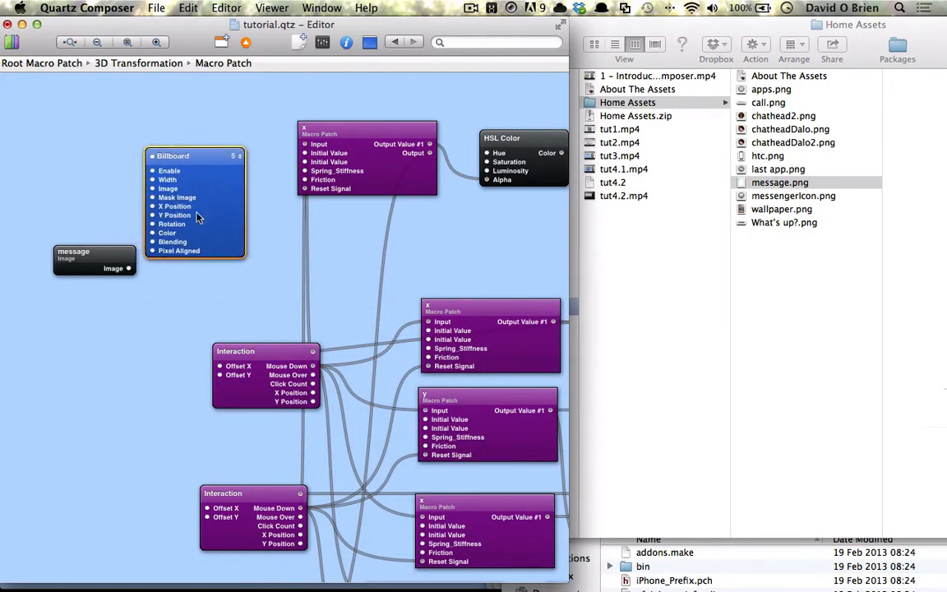
left_click_drag(143, 243, 152, 188)
- Reposition the message and Billboard patches, and duplicate the x spring patch beside them
left_click_drag(104, 256, 85, 184)
left_click_drag(182, 168, 144, 183)
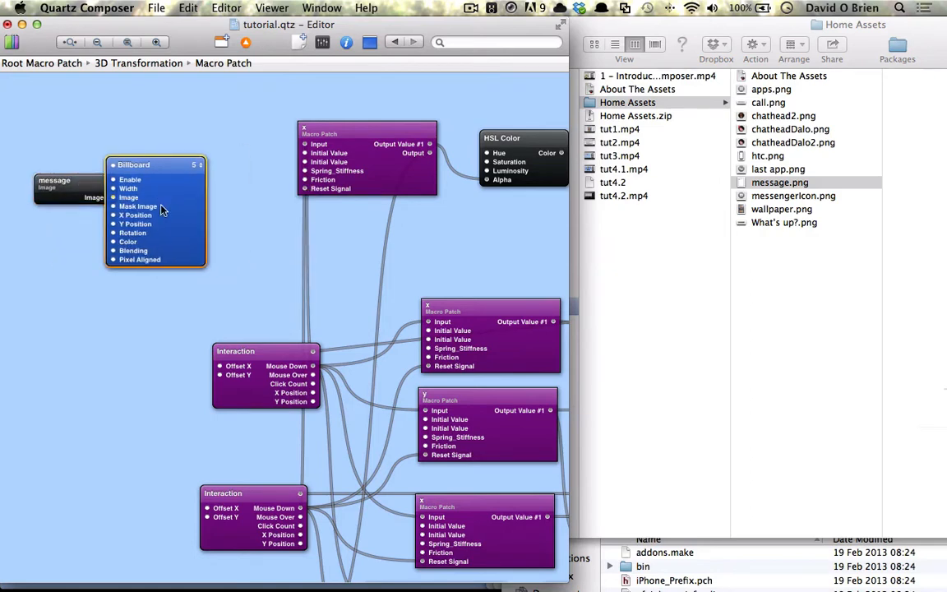
scroll(142, 213, "left", 5)
left_click_drag(146, 129, 353, 276)
left_click_drag(306, 208, 151, 296)
left_click(121, 227)
scroll(204, 265, "left", 3)
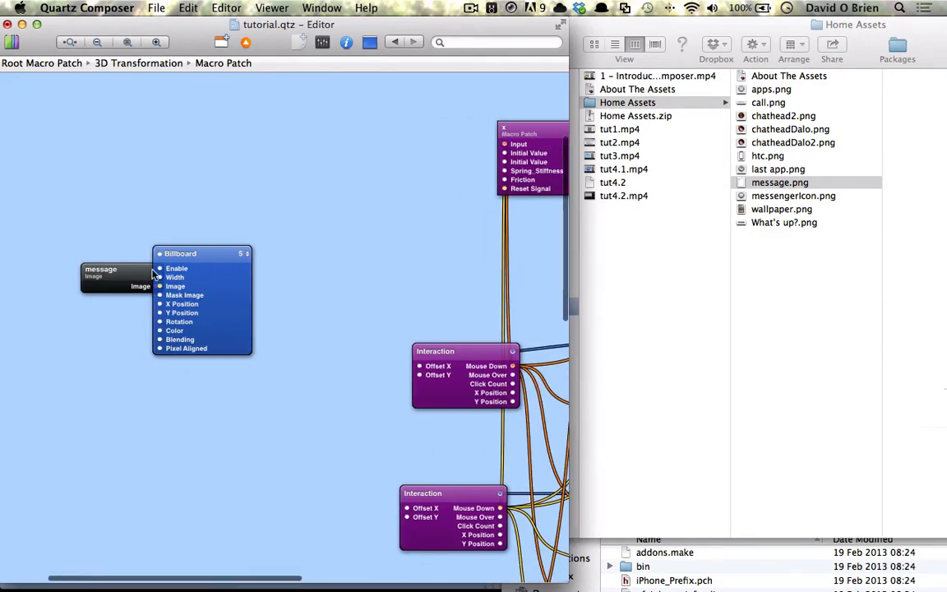
left_click_drag(78, 197, 172, 304)
left_click(407, 317)
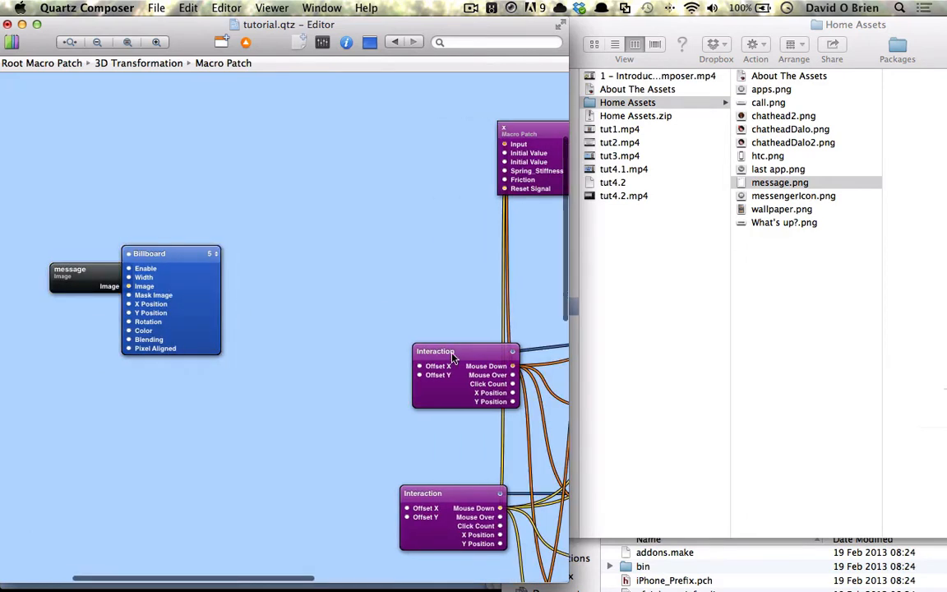
scroll(407, 317, "right", 5)
left_click_drag(465, 180, 222, 249)
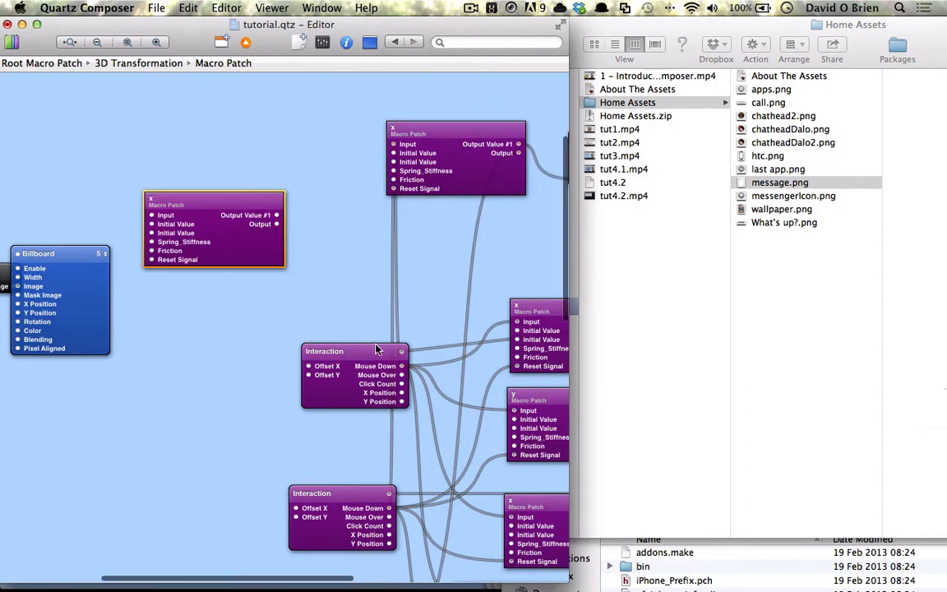
- Rename the lower Interaction patch to Reset
left_click(327, 358)
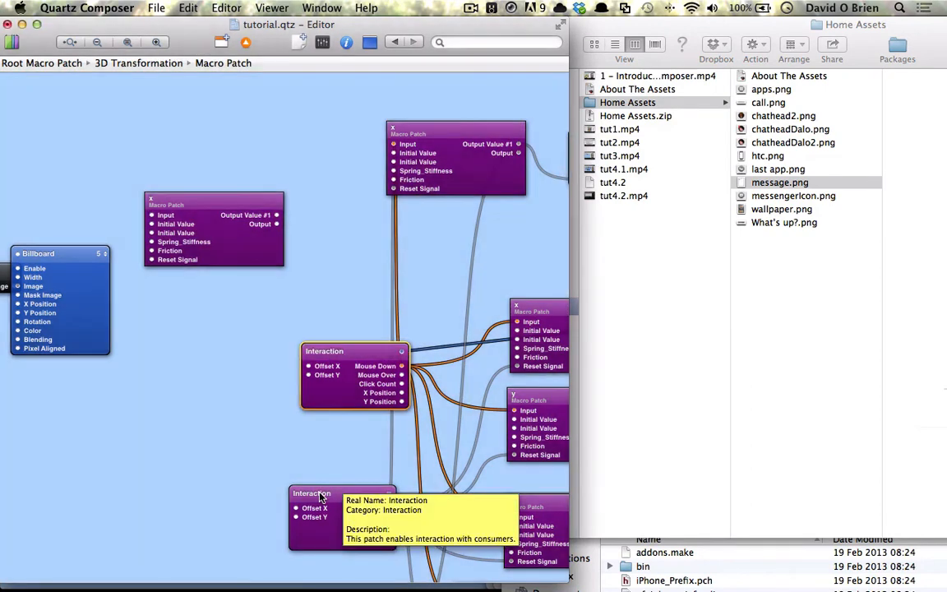
double_click(321, 494)
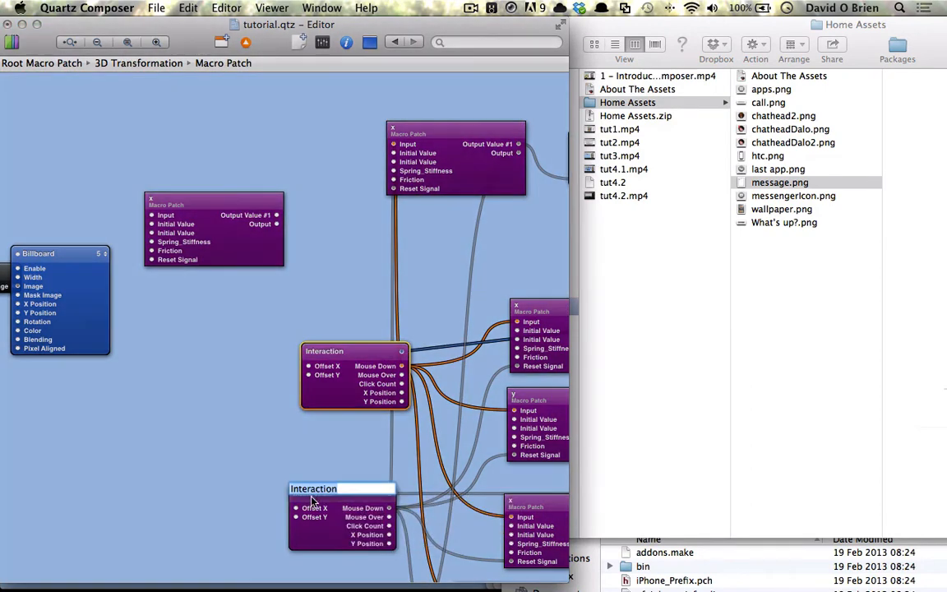
type("R")
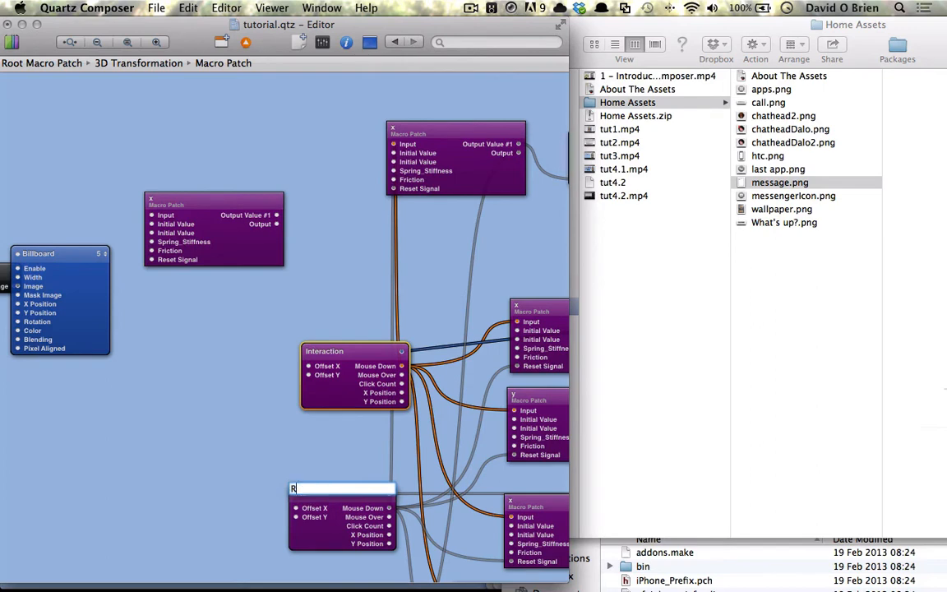
type("eset")
key("Return")
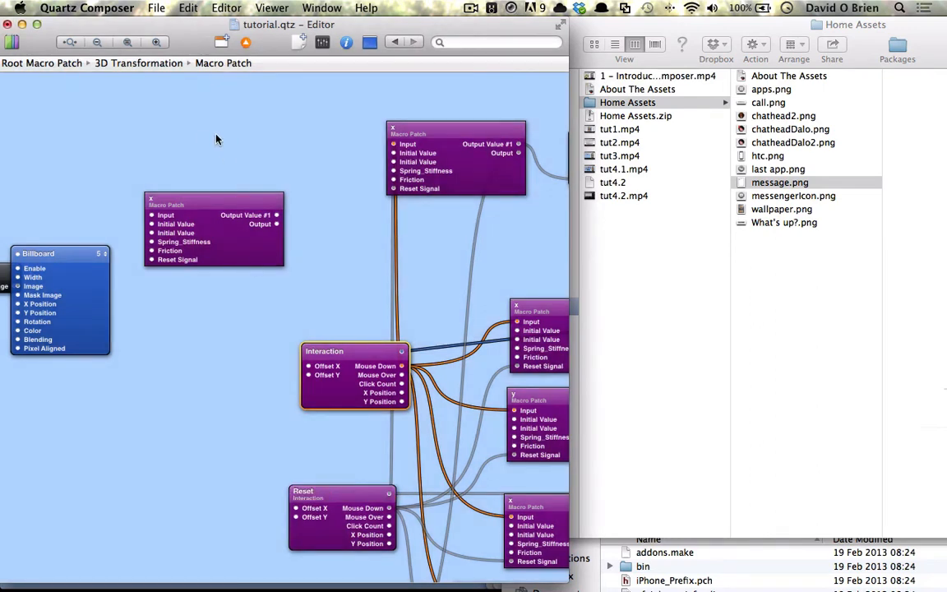
- Drive the copied spring with Interaction Mouse Down and feed its output into Billboard Width
left_click_drag(189, 241, 182, 302)
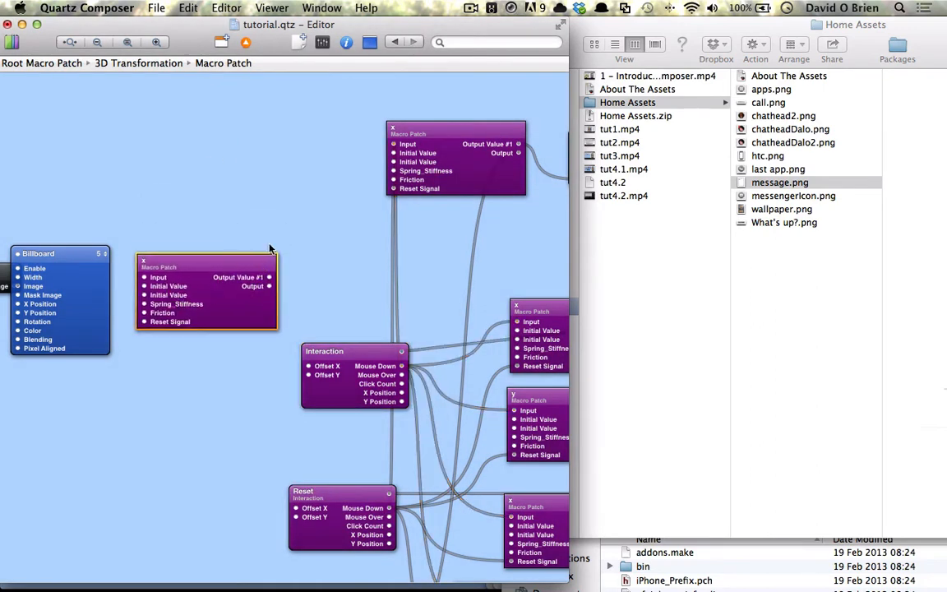
scroll(271, 243, "left", 8)
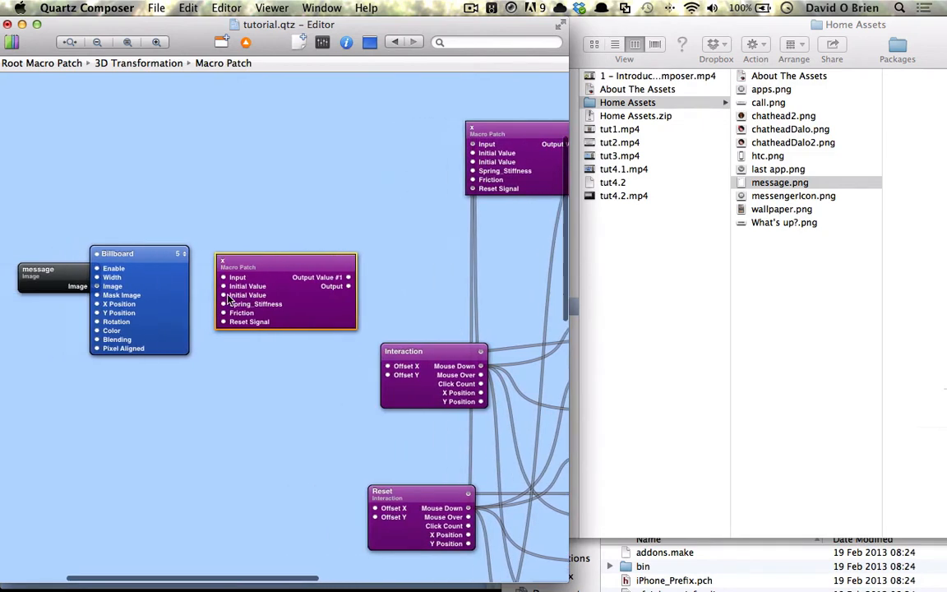
left_click_drag(126, 299, 201, 236)
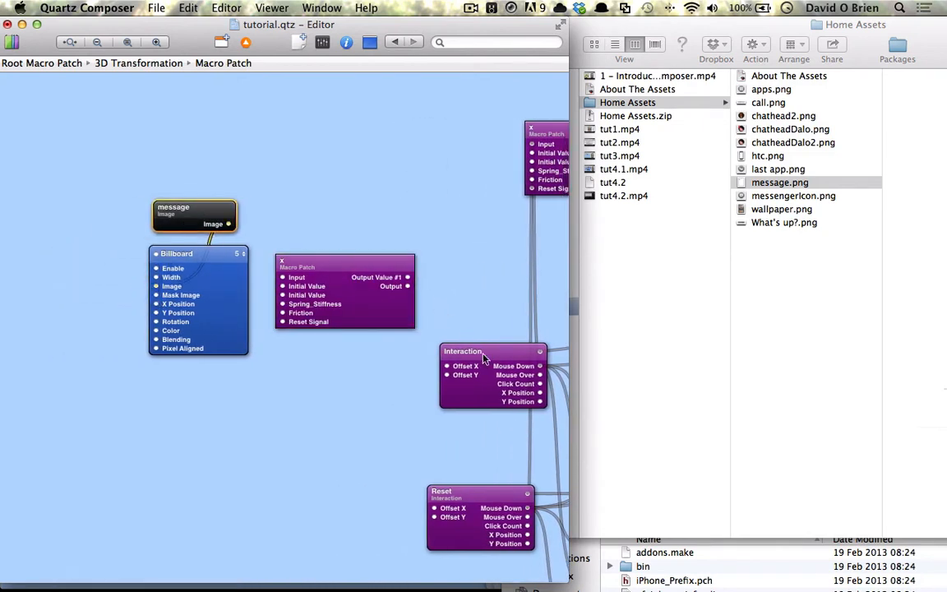
left_click_drag(539, 366, 283, 277)
left_click_drag(409, 280, 156, 277)
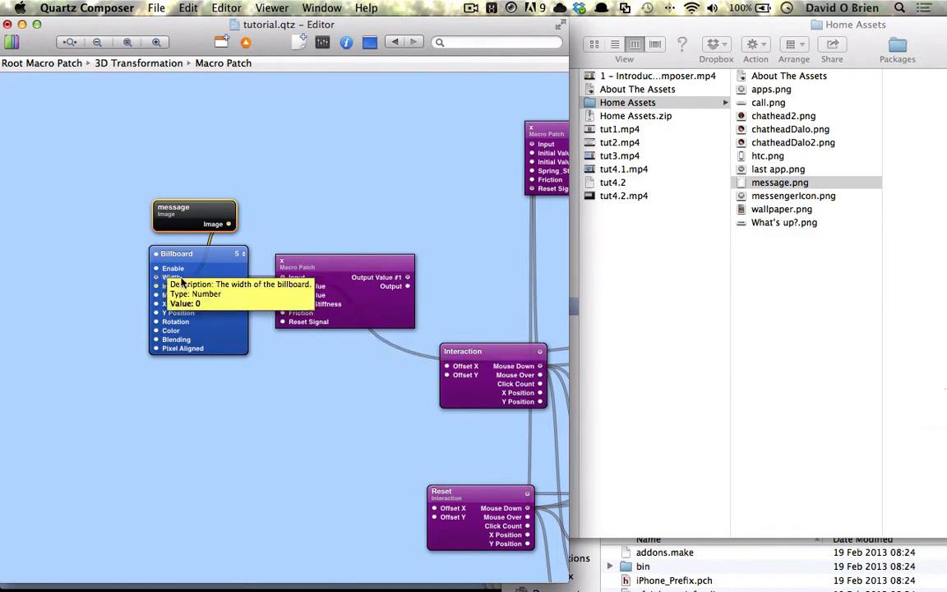
left_click(313, 258)
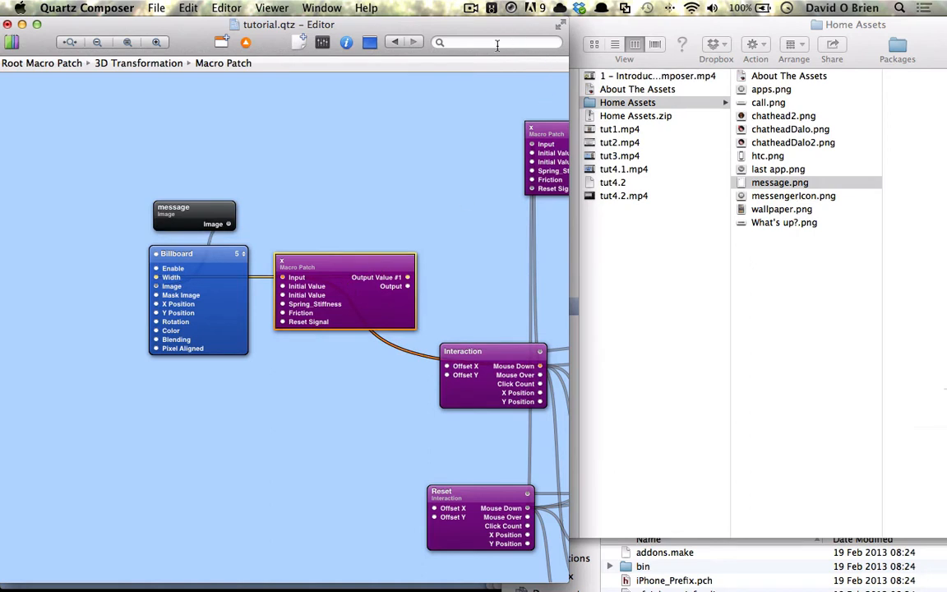
- Show the Viewer, move it right, and open the chat panel in the prototype
left_click(372, 44)
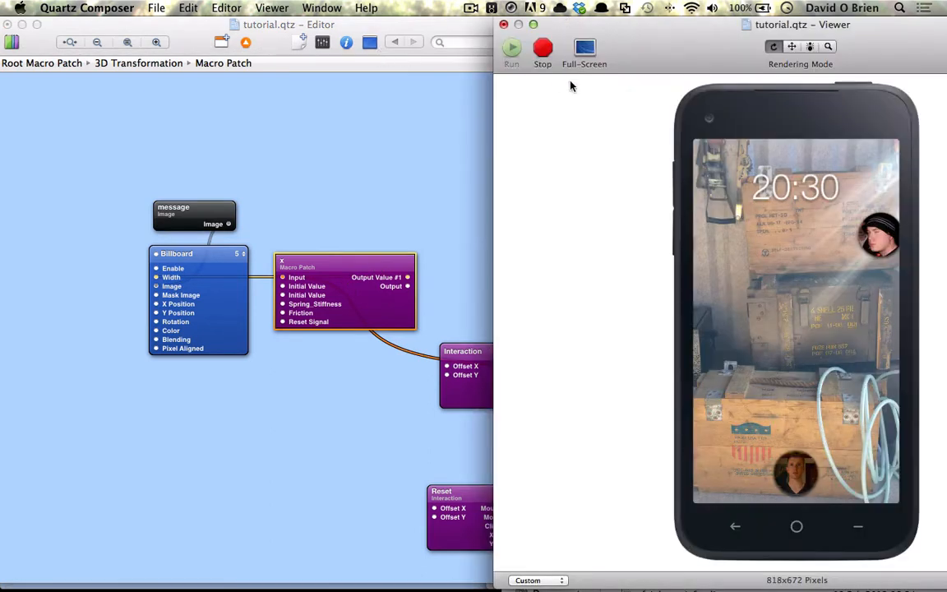
left_click_drag(626, 56, 687, 45)
left_click(917, 226)
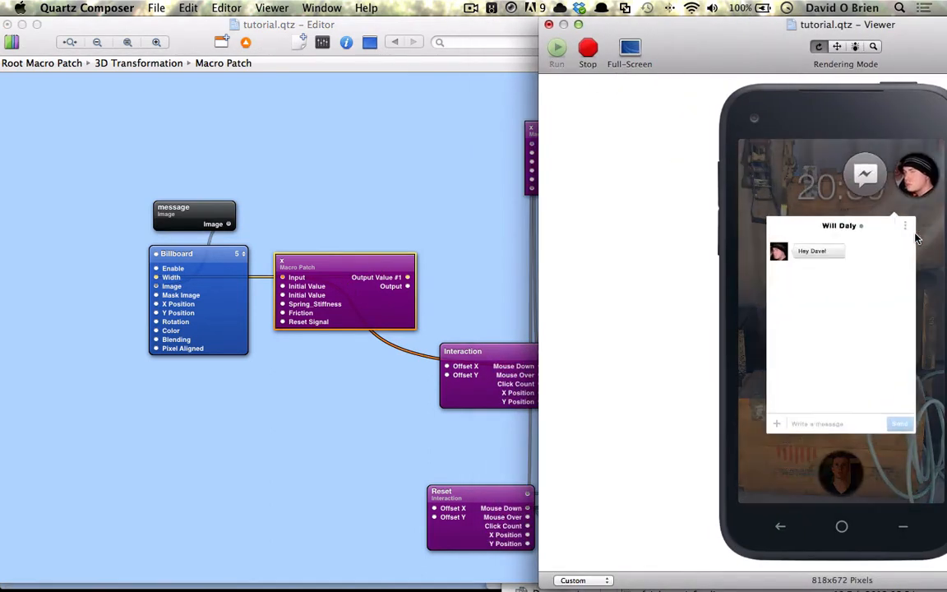
- Set the spring's Initial Values to 0.608 and 0.679, then duplicate it below
left_click(334, 296)
key("super+i")
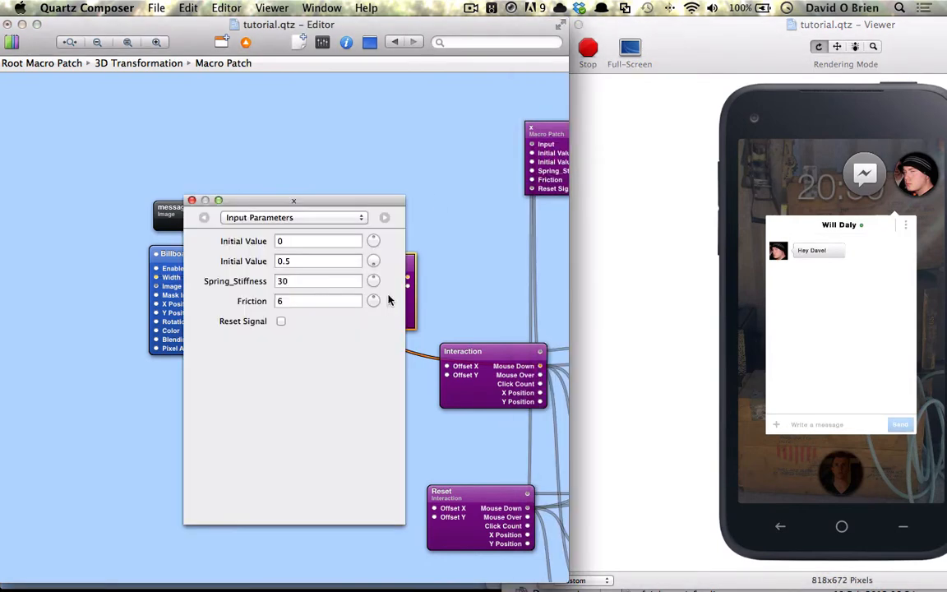
left_click(303, 241)
double_click(302, 241)
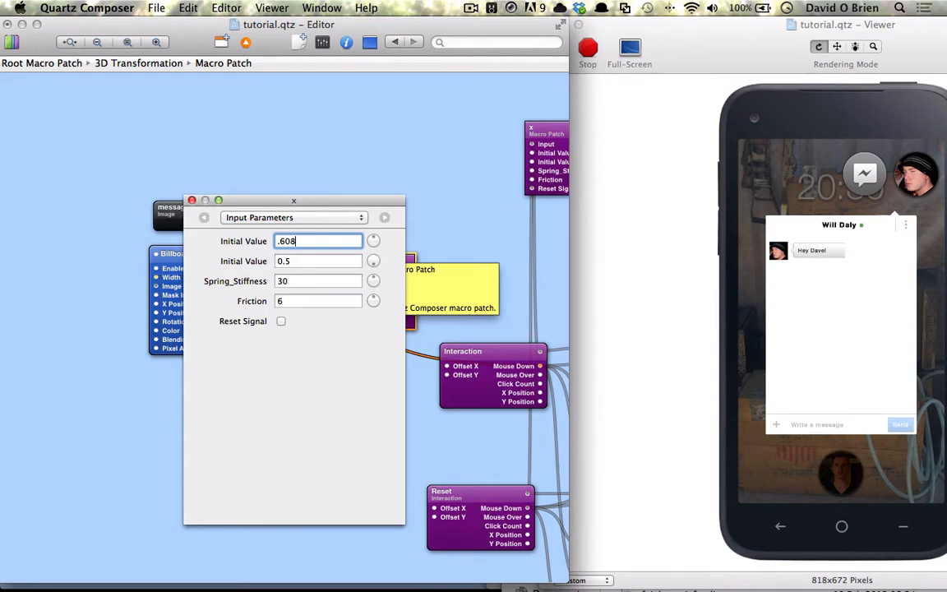
key("Tab")
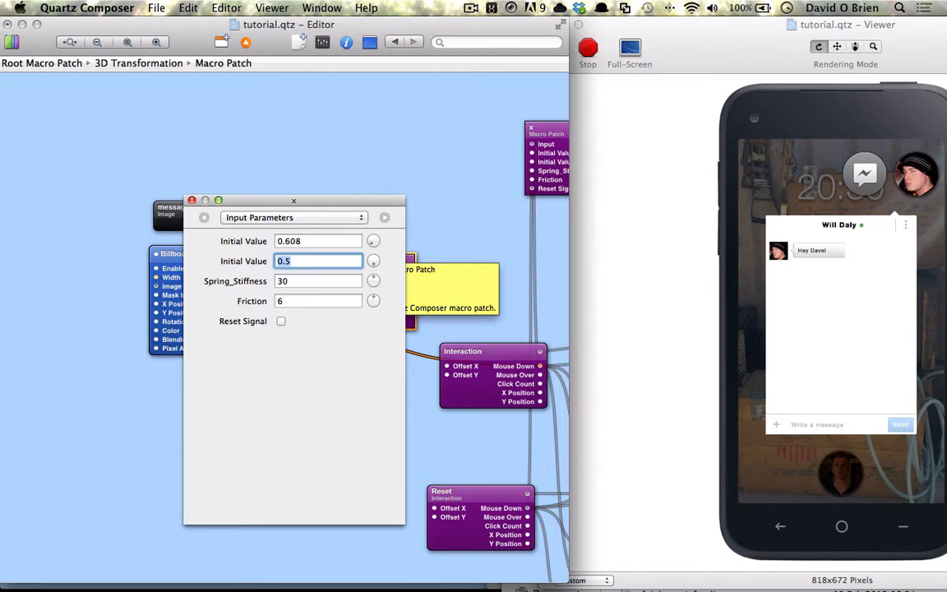
type(".679")
key("Return")
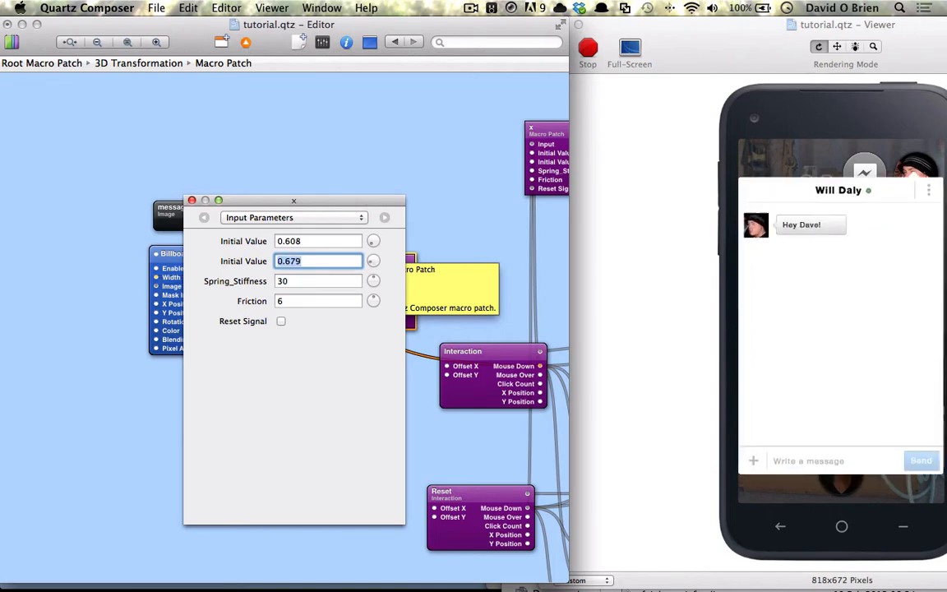
left_click(191, 200)
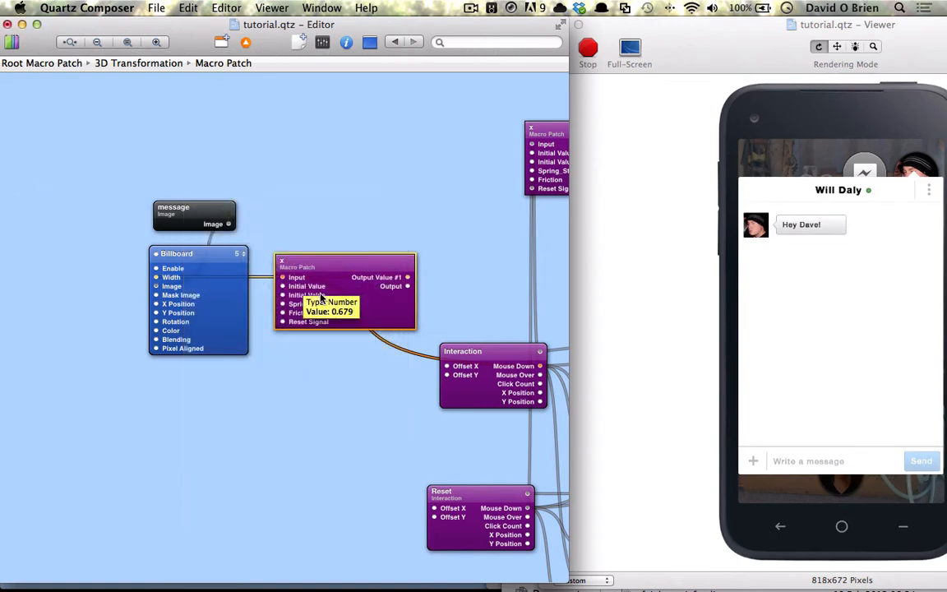
key("super+i")
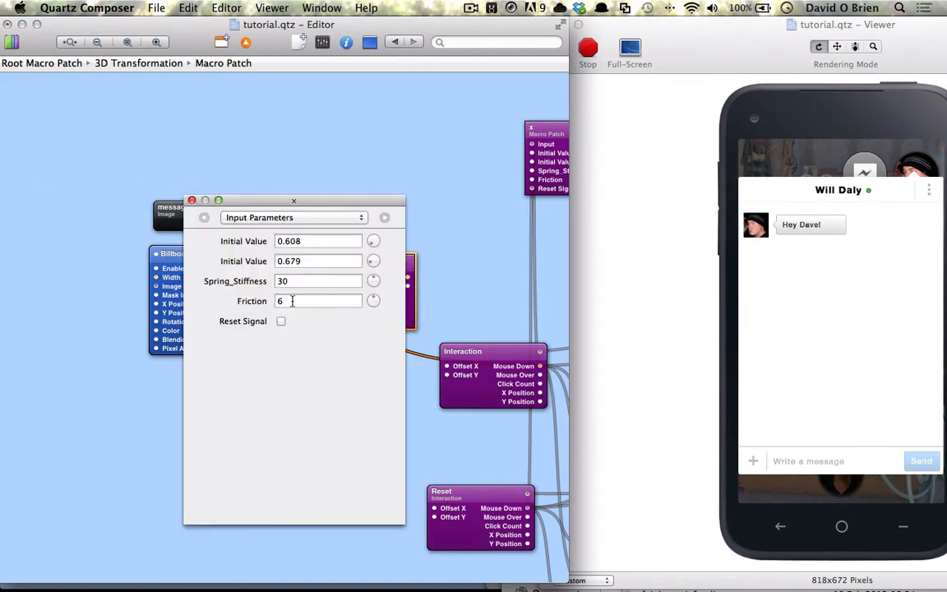
left_click(192, 200)
left_click_drag(338, 296, 299, 403)
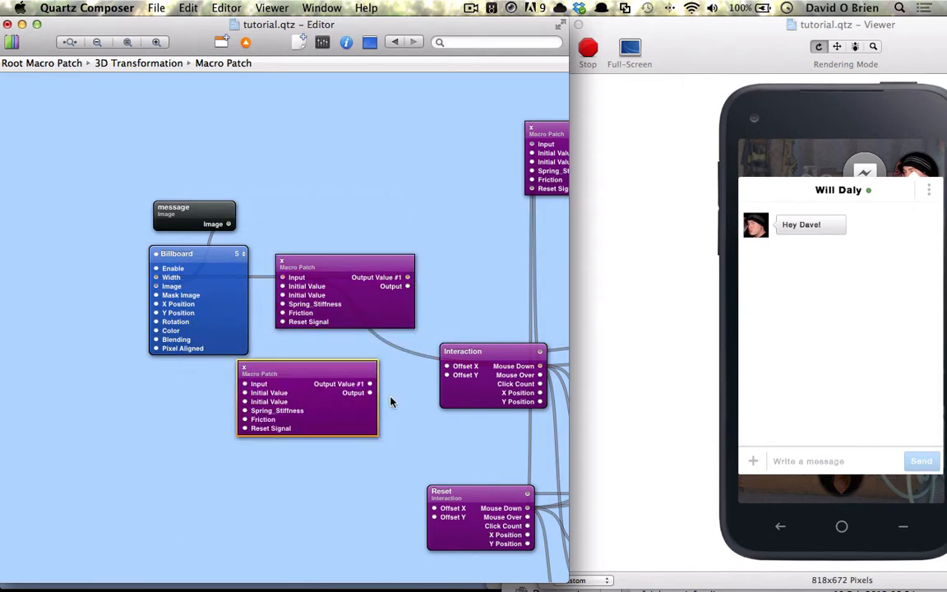
- Wire Mouse Down into the copy, title springs Width and Y, and connect Y to Billboard Y Position
left_click_drag(469, 370, 245, 384)
double_click(284, 262)
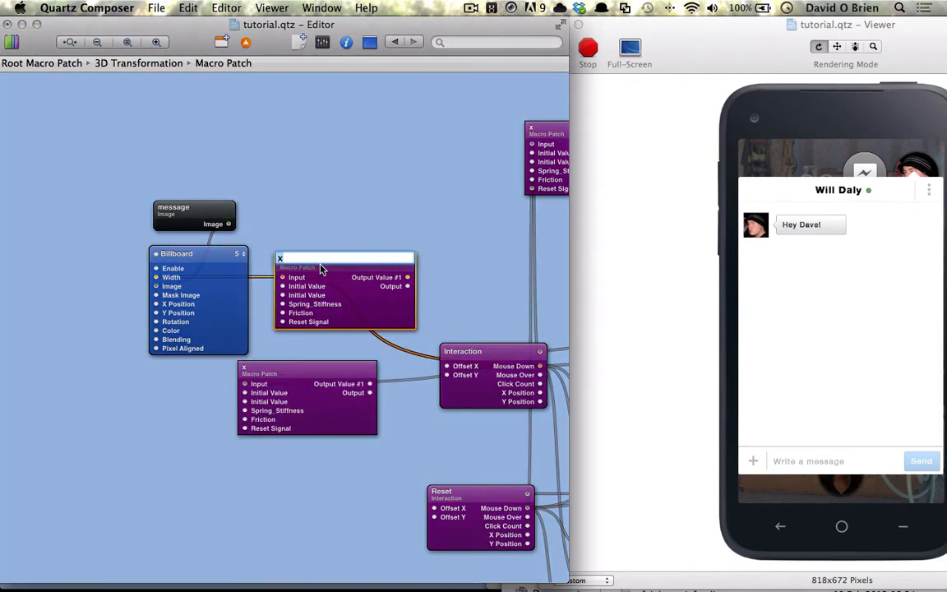
type("Width")
key("Return")
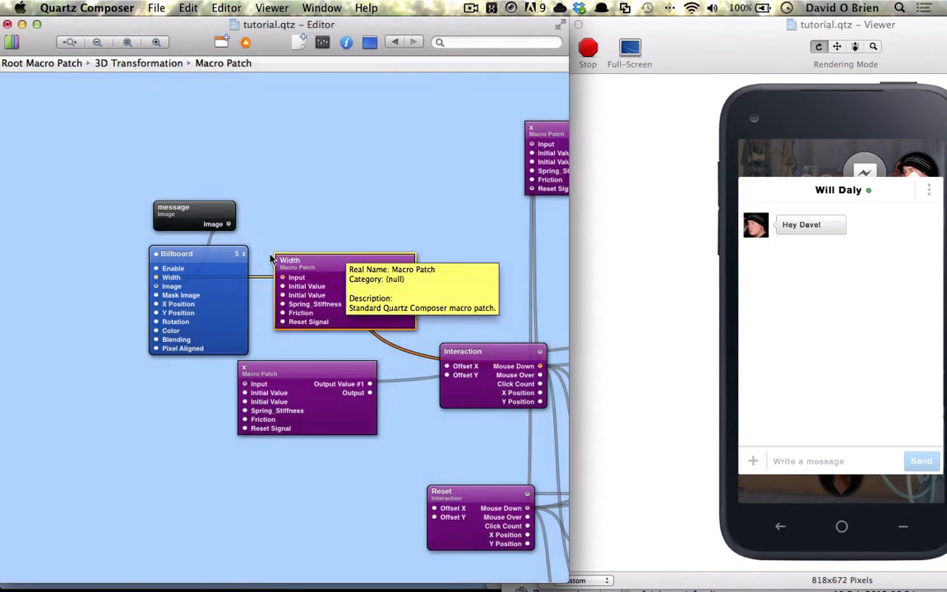
double_click(244, 366)
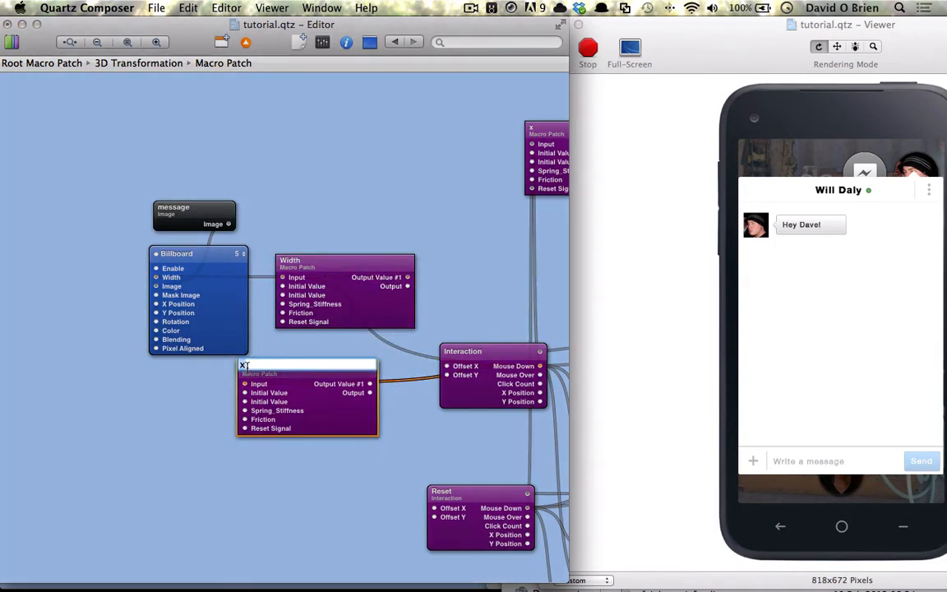
type("Y")
key("Return")
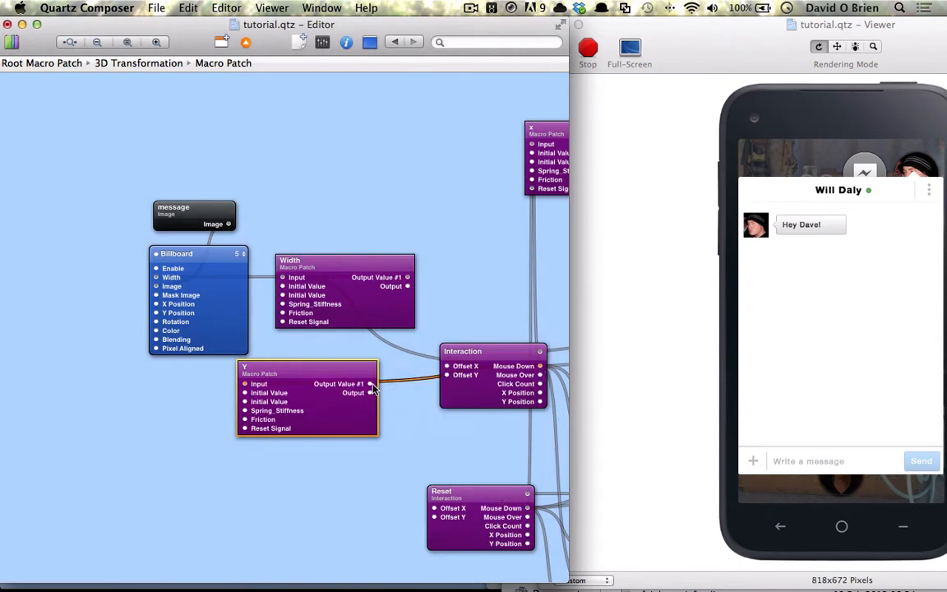
left_click_drag(373, 389, 168, 322)
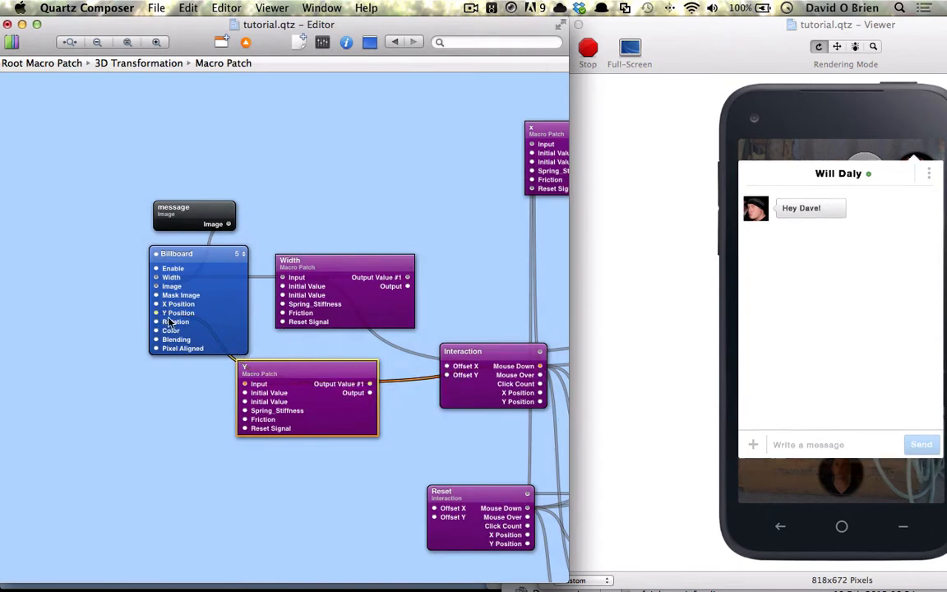
key("super+i")
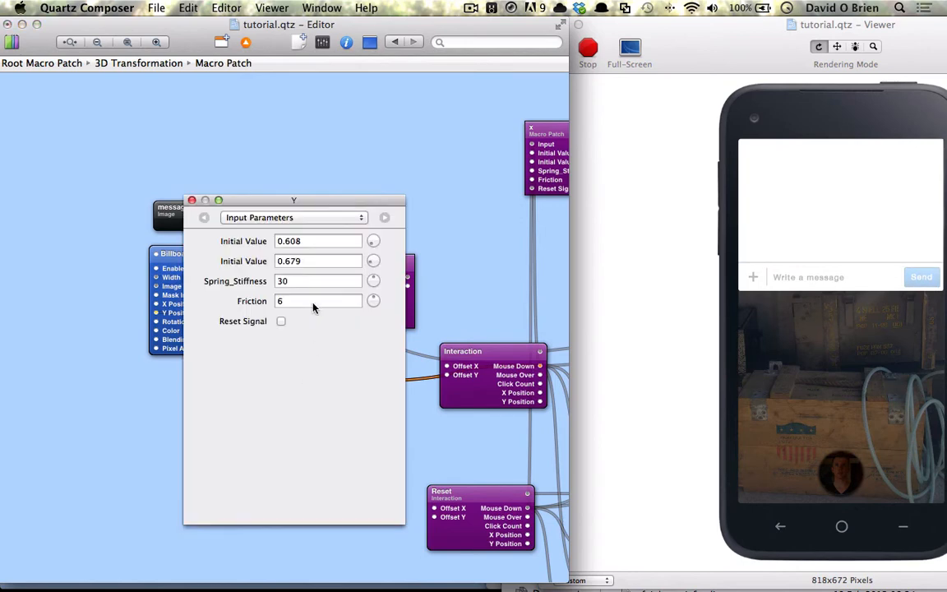
- Set the Y spring's Initial Values to 0.0416 and -0.0914 and close its parameters
left_click(314, 241)
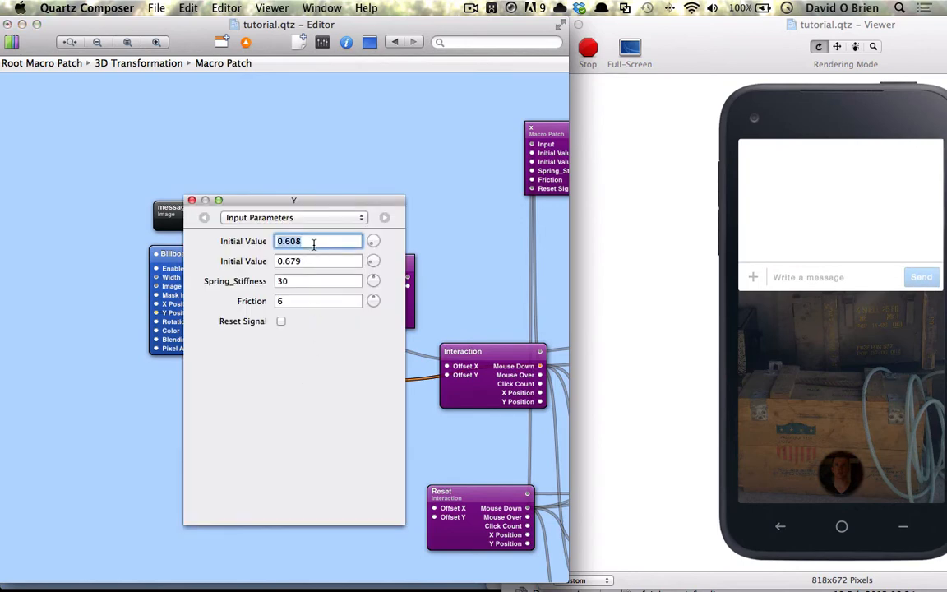
type(".0416")
key("Return")
left_click(305, 261)
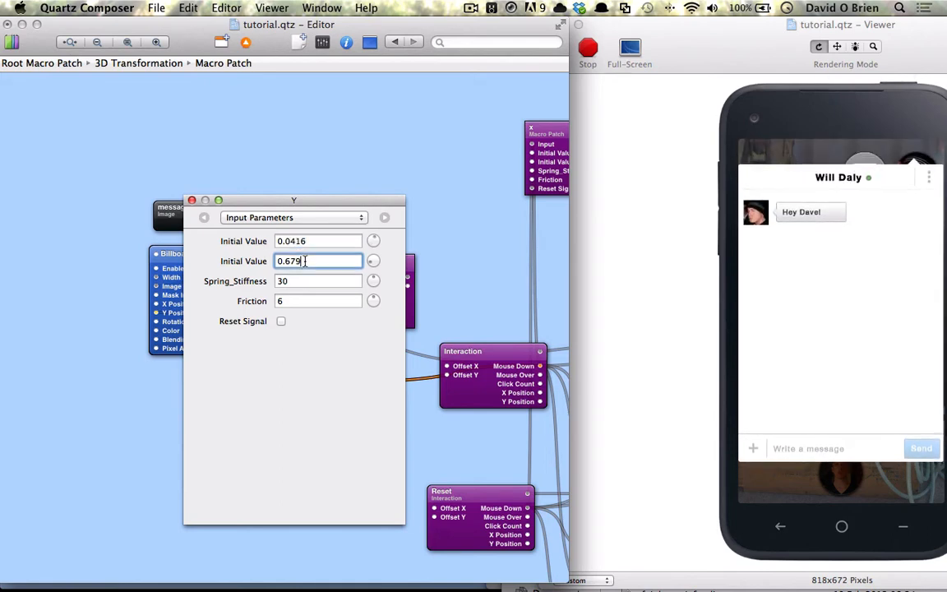
double_click(306, 261)
type("-.0914")
key("Return")
left_click(193, 200)
- Nudge the Y patch up and shift the Viewer window left
left_click_drag(294, 383, 309, 374)
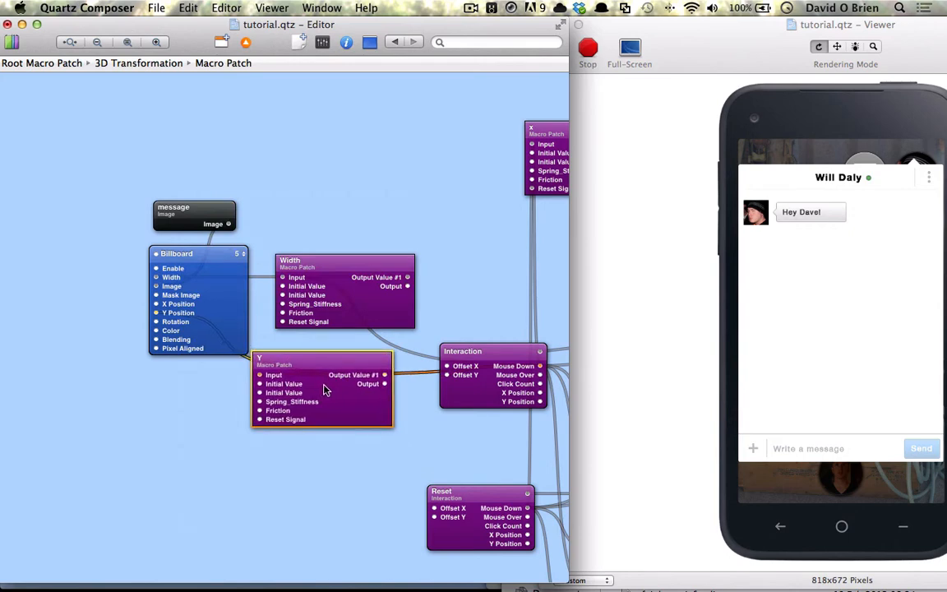
scroll(324, 390, "right", 3)
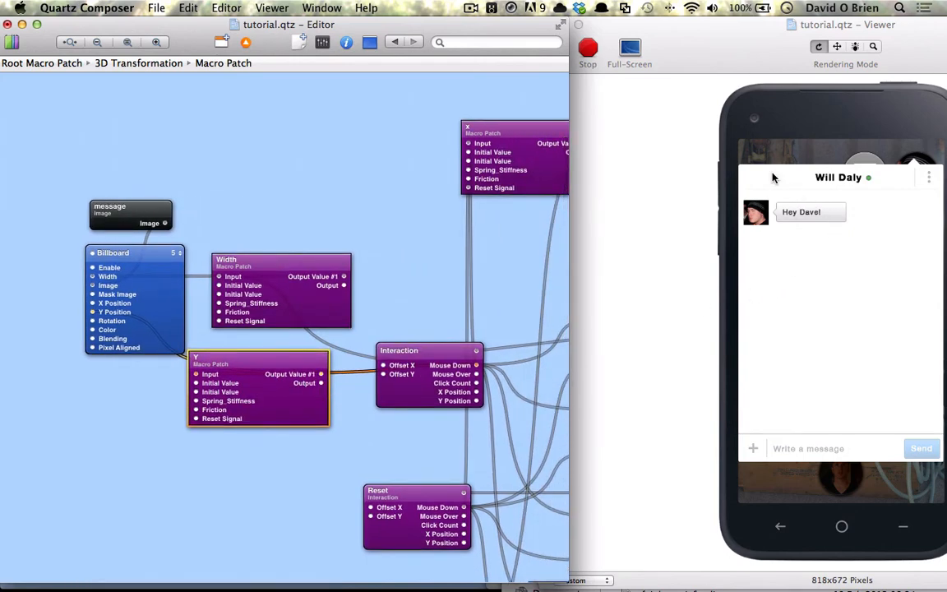
left_click_drag(708, 57, 655, 59)
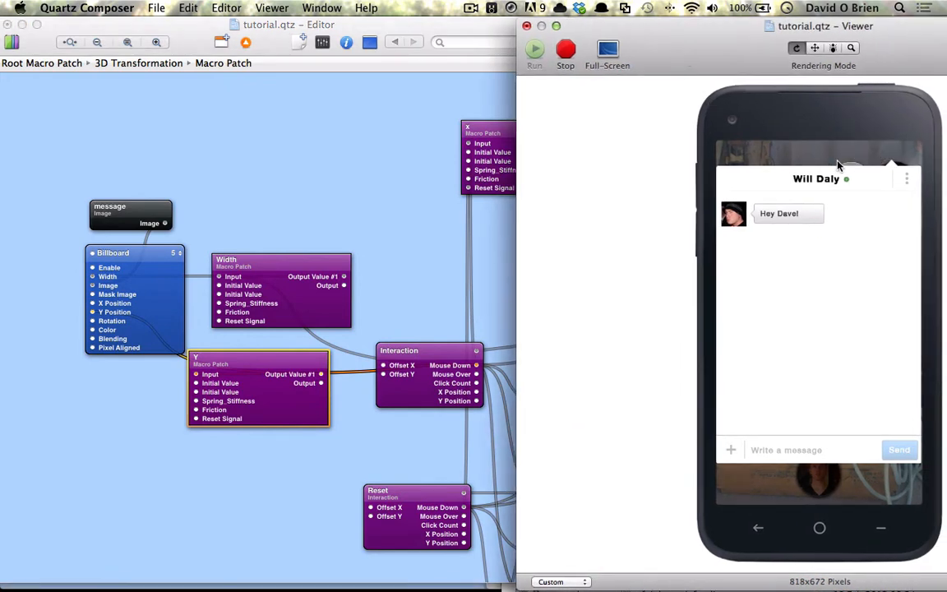
- Wire Reset's Mouse Down to the Reset Signal inputs of both the Y and Width springs
left_click(911, 215)
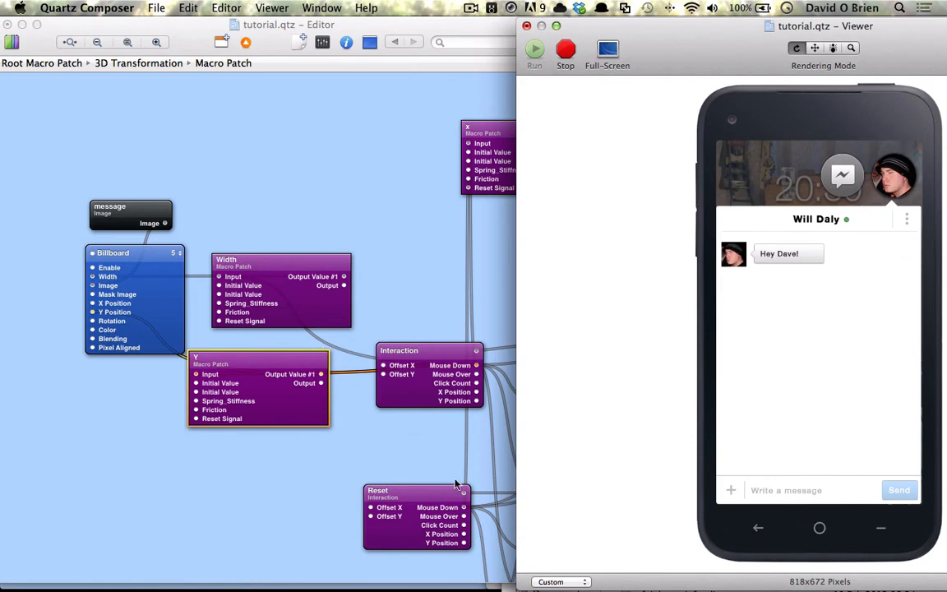
left_click_drag(465, 508, 196, 419)
left_click_drag(465, 505, 220, 324)
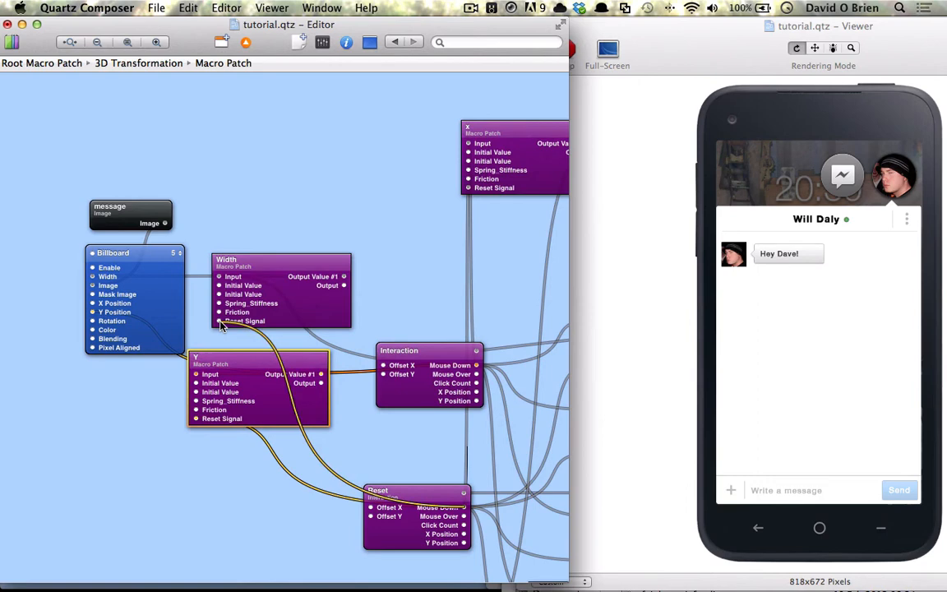
- Collapse and reopen the chat in the Viewer to test it, and nudge the Y patch right
left_click(843, 179)
left_click(861, 194)
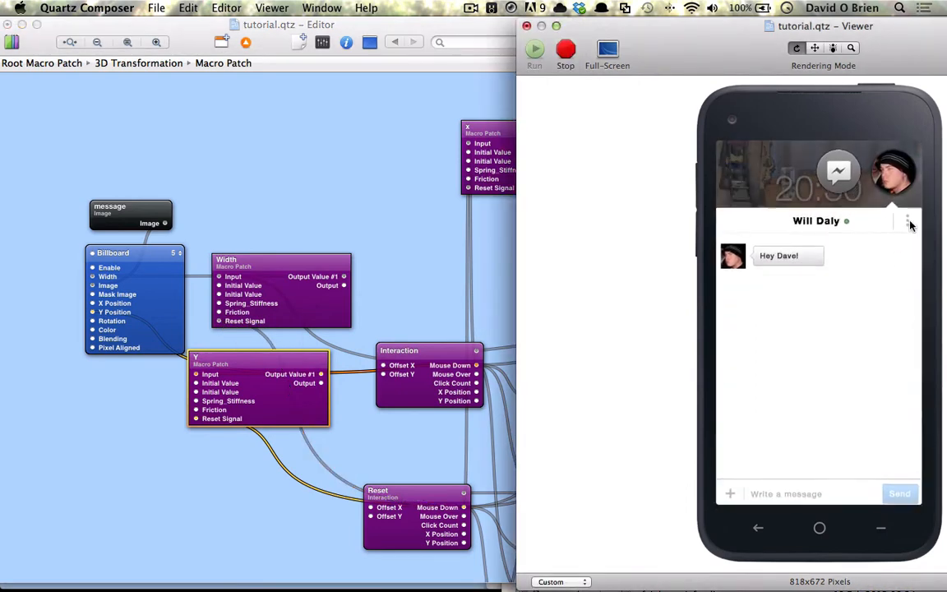
left_click_drag(289, 404, 125, 462)
- Delete the stray Y patch copy and duplicate the x spring together with HSL Color
key("Delete")
scroll(394, 280, "right", 6)
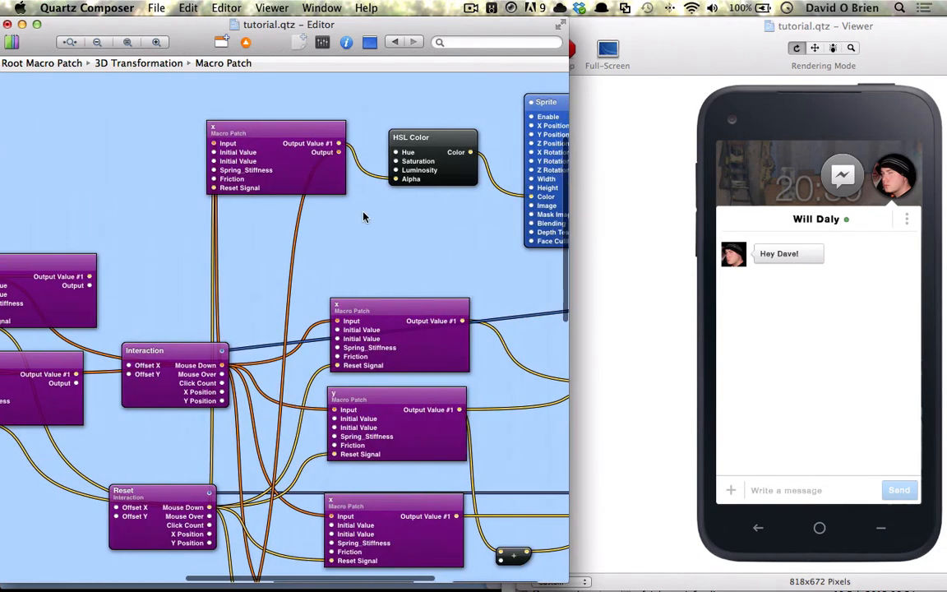
left_click(307, 160)
left_click(446, 156, "shift")
left_click_drag(273, 160, 105, 362)
- Arrange the copies and connect the new HSL Color's output to the Billboard's Color
scroll(152, 271, "left", 5)
scroll(195, 286, "down", 2)
left_click_drag(314, 284, 46, 414)
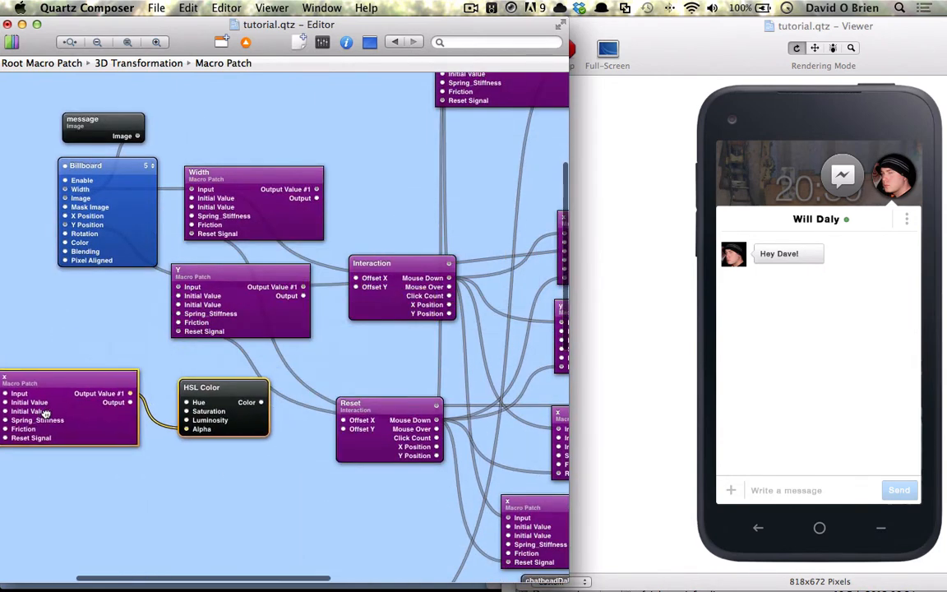
left_click_drag(217, 302, 230, 302)
scroll(232, 304, "left", 4)
left_click_drag(249, 411, 25, 322)
left_click_drag(85, 314, 111, 243)
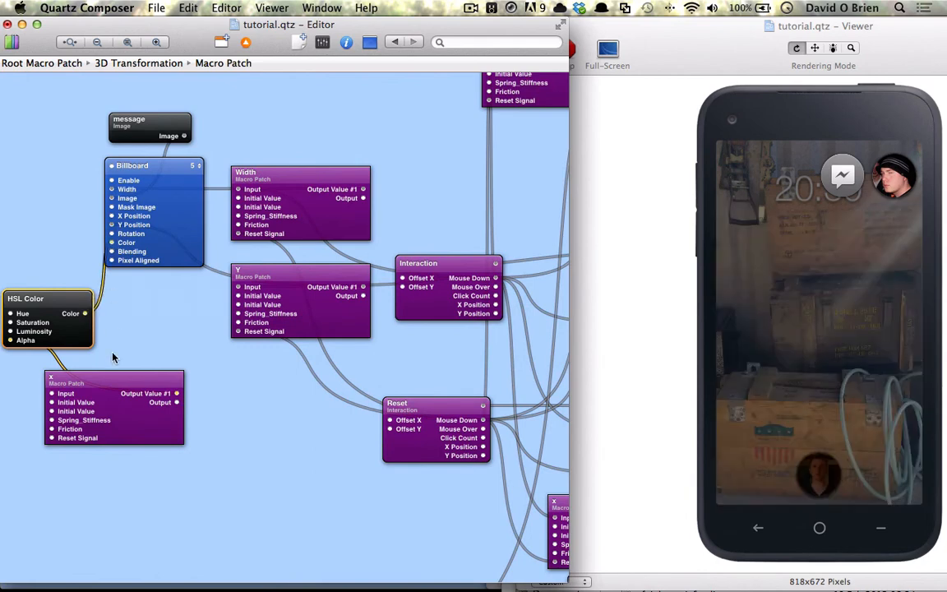
left_click_drag(103, 385, 130, 375)
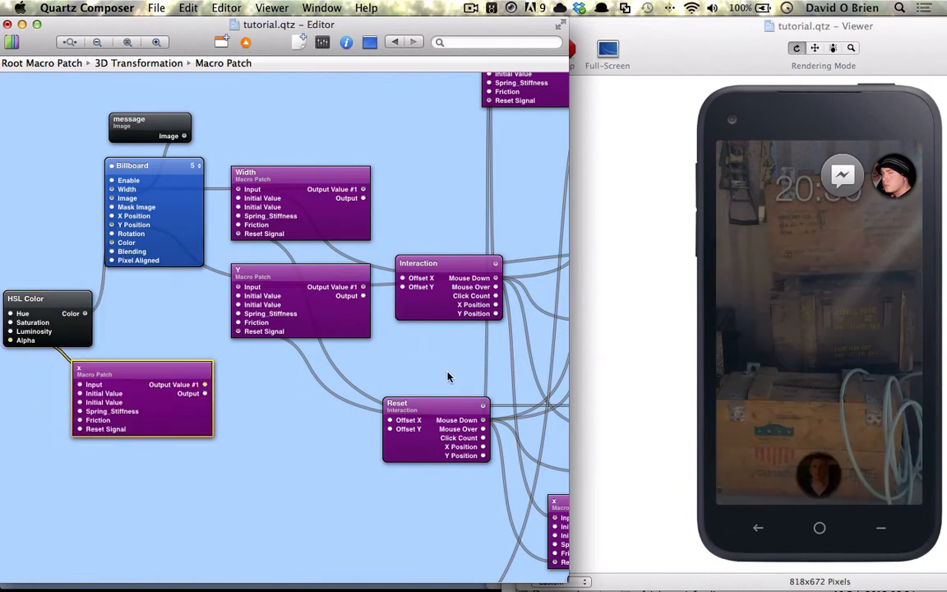
- Drive the copied x spring from Interaction's Mouse Down and reset it from Reset's Mouse Down
left_click_drag(495, 278, 204, 384)
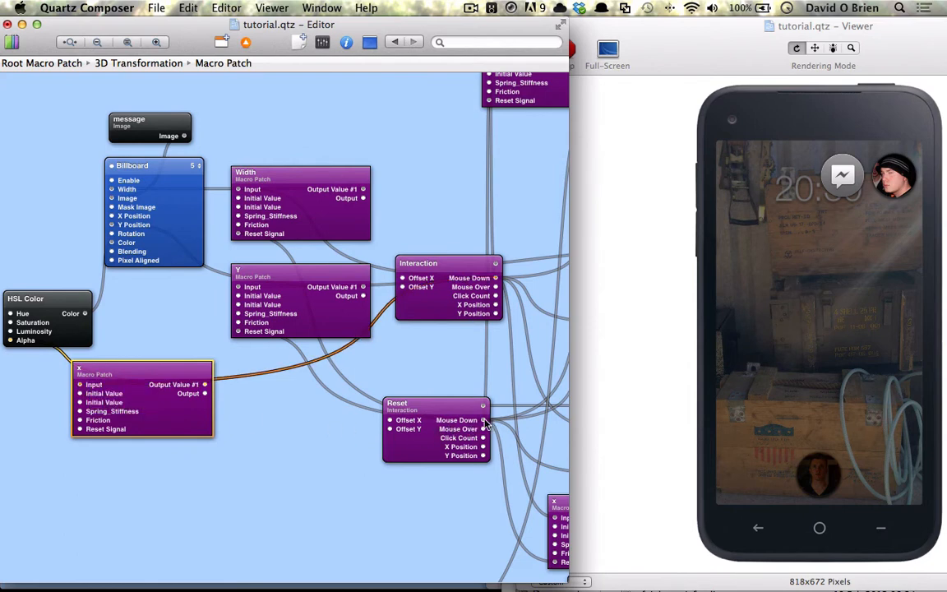
left_click_drag(483, 420, 80, 433)
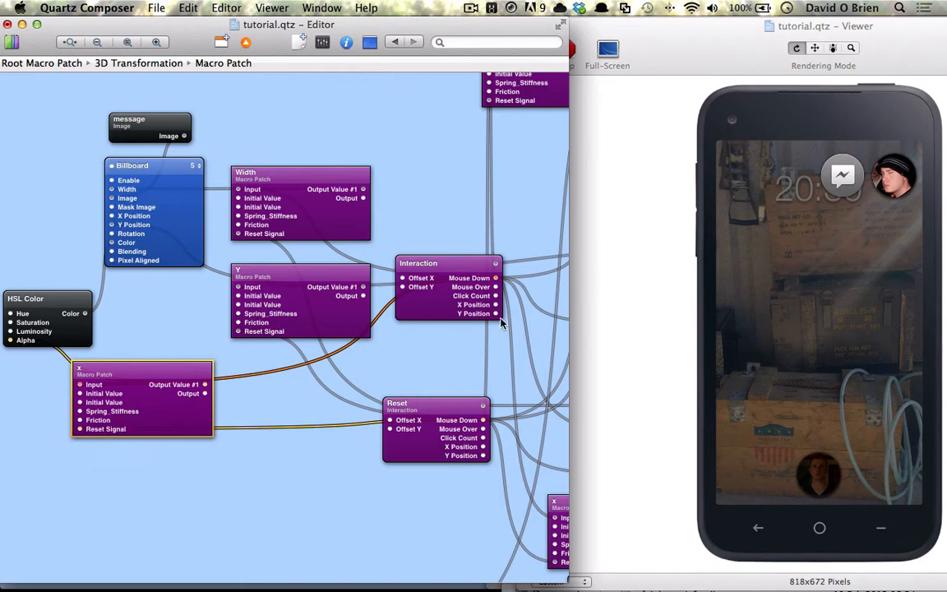
left_click(64, 296)
- Set the HSL Color's saturation and luminosity to 1, then open the chat panel in the Viewer
key("super+i")
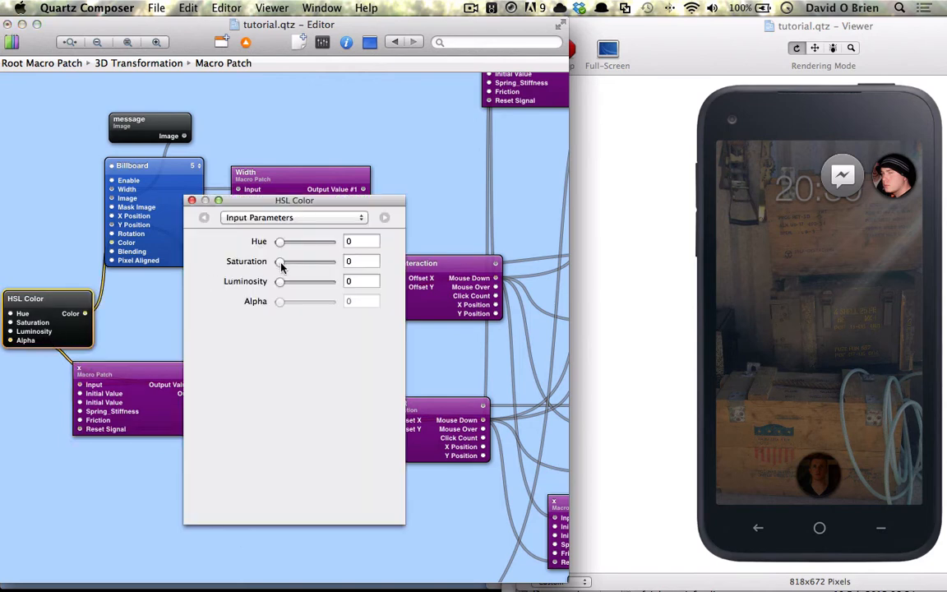
left_click_drag(280, 261, 345, 262)
left_click_drag(279, 282, 329, 275)
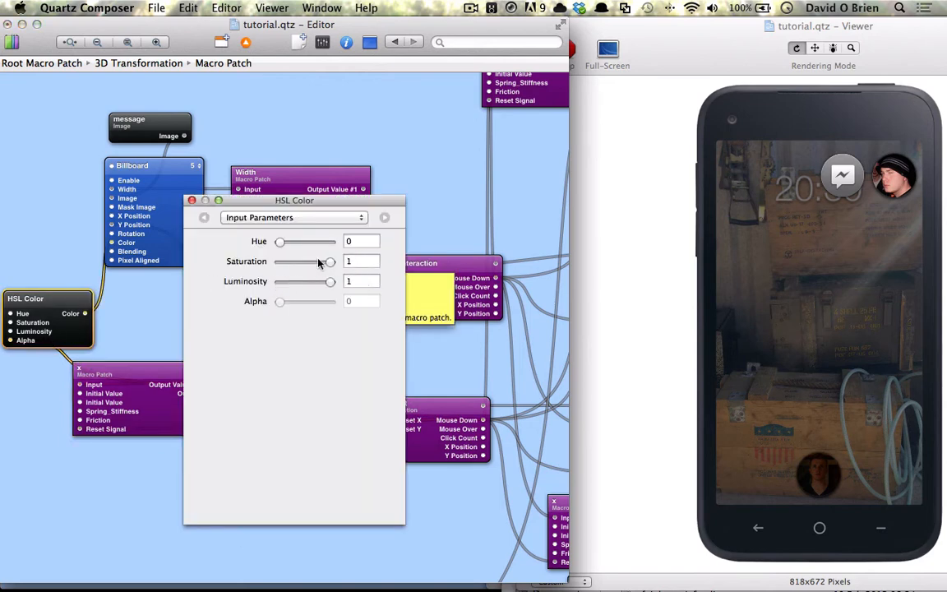
left_click_drag(280, 241, 292, 243)
key("super+i")
left_click(819, 189)
left_click(859, 208)
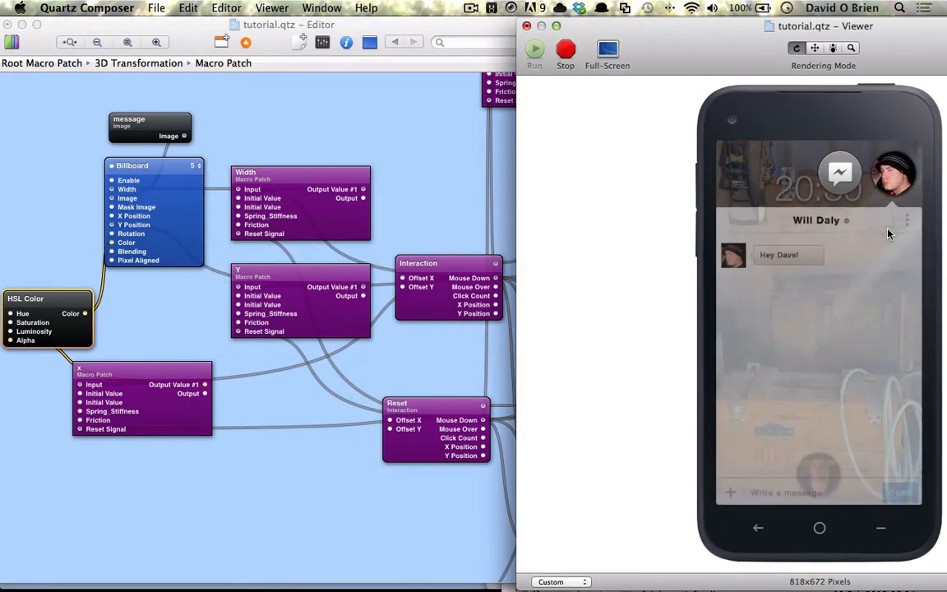
- Change the x spring's second Initial Value from 0.5 to 1
left_click(121, 402)
key("super+i")
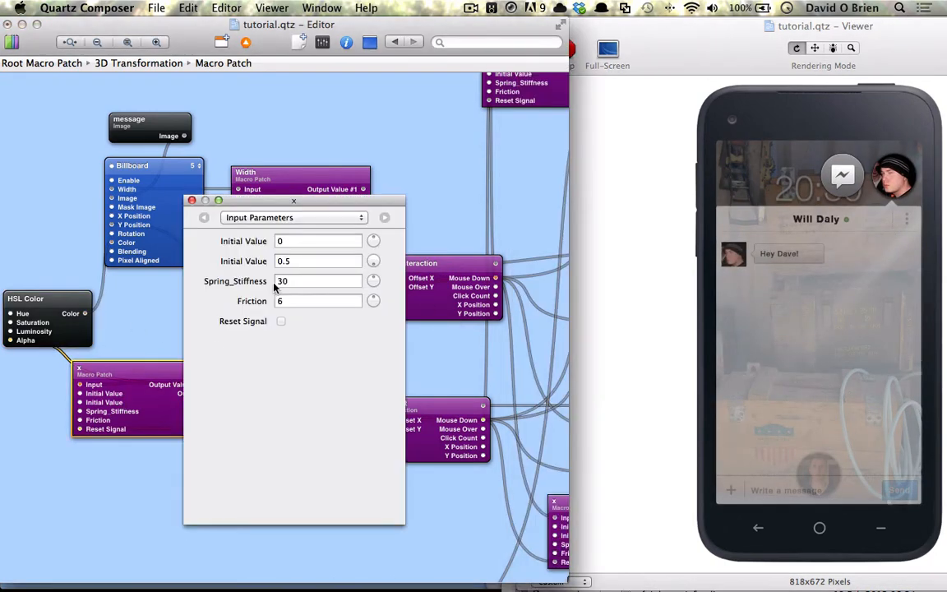
double_click(300, 260)
type("1")
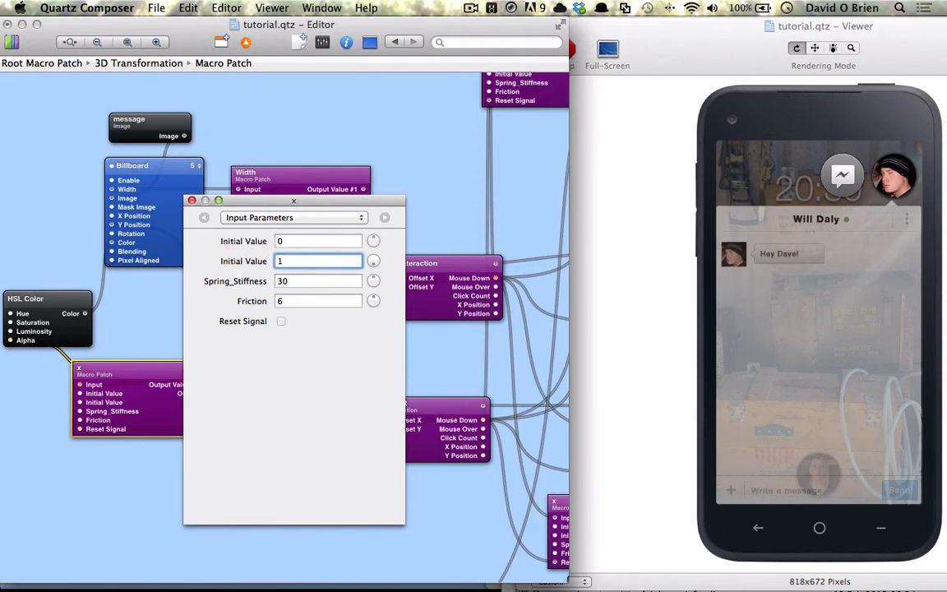
key("super+i")
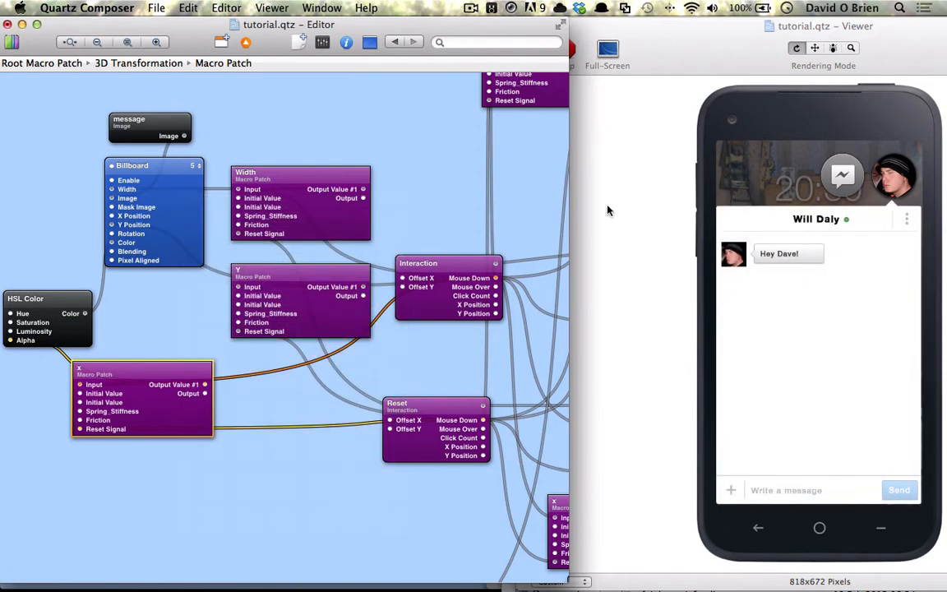
left_click(889, 186)
left_click(888, 186)
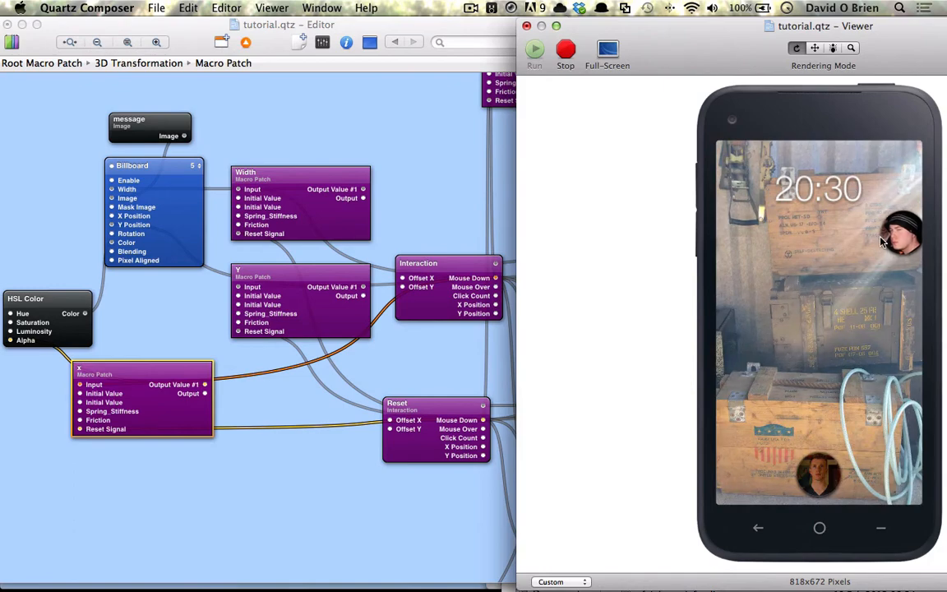
left_click(883, 241)
left_click(886, 233)
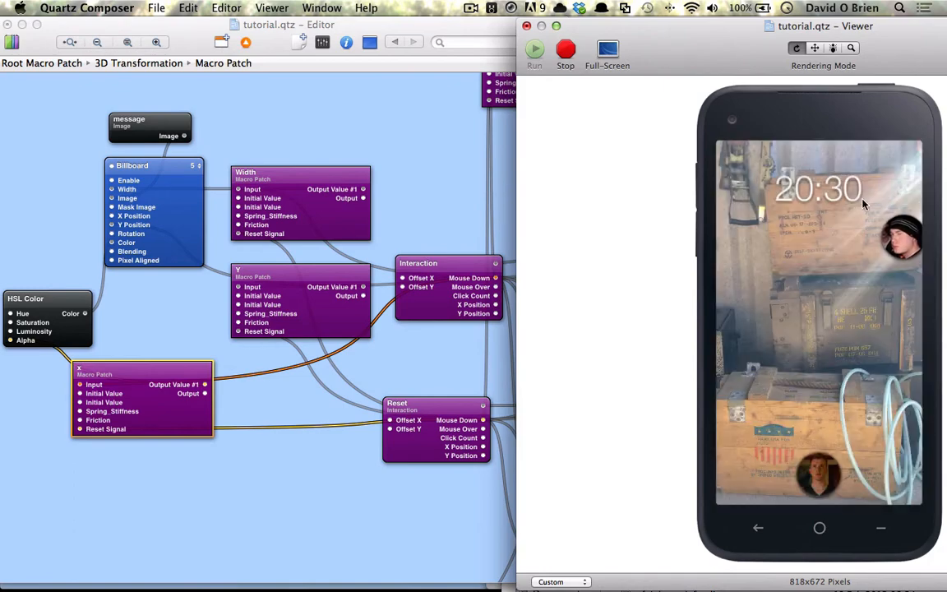
left_click(888, 231)
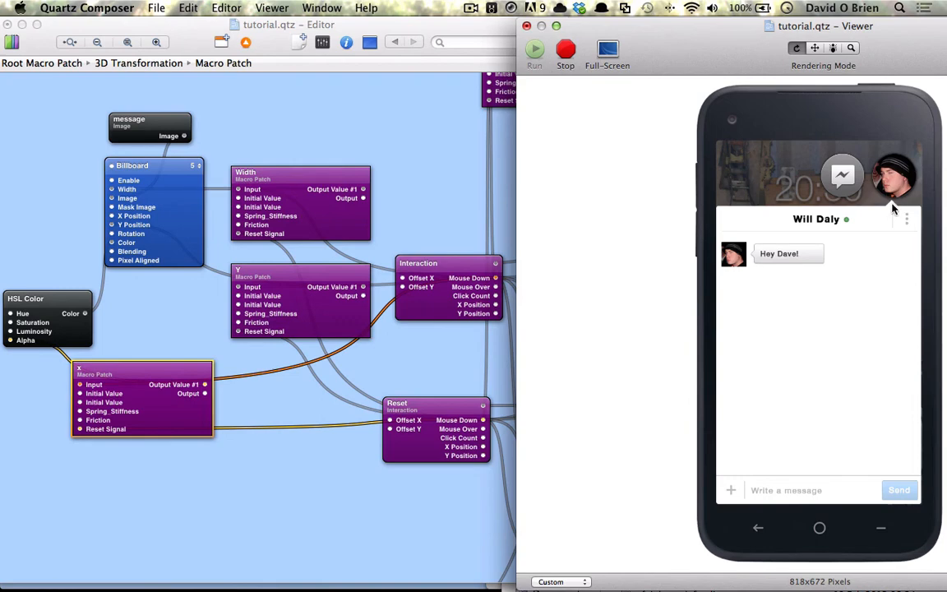
- Change the y spring Macro Patch's second Initial Value from 0.2 to 0.215
scroll(420, 251, "right", 10)
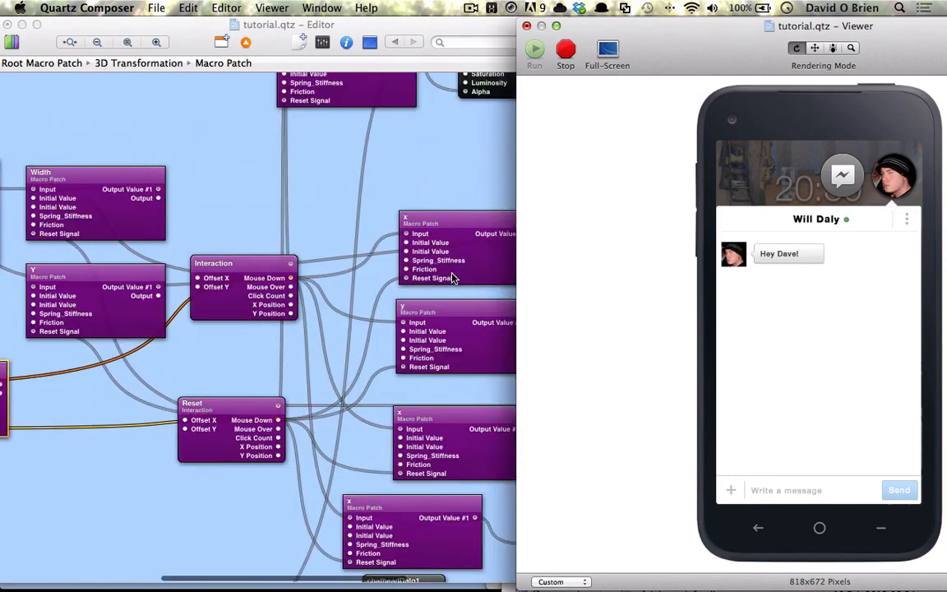
scroll(423, 285, "down", 15)
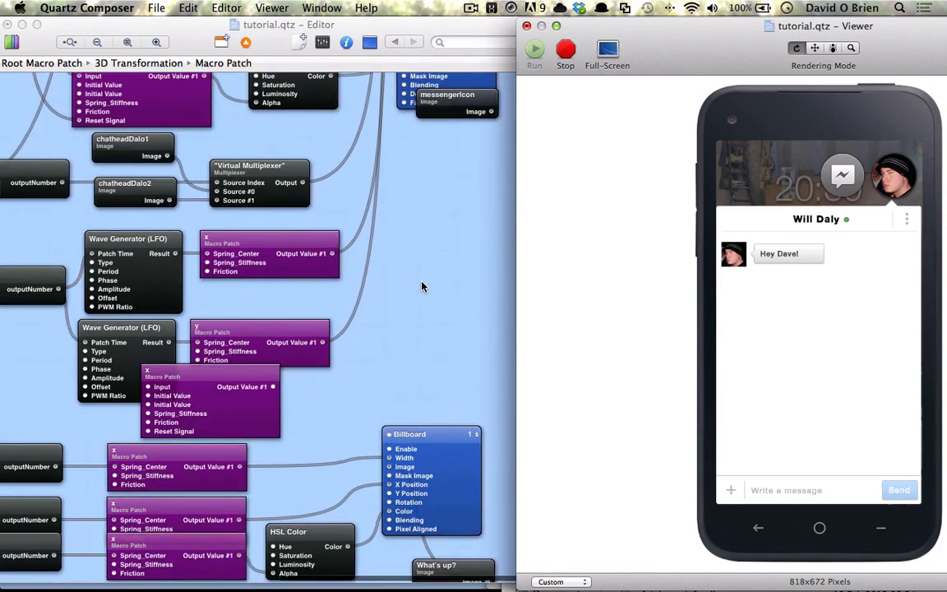
scroll(422, 286, "right", 5)
scroll(422, 286, "up", 12)
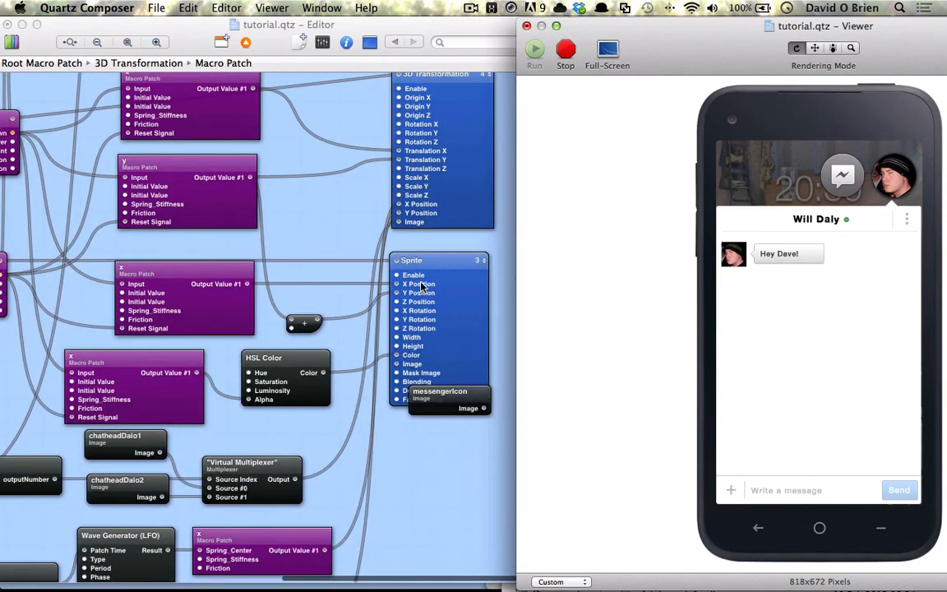
left_click(206, 260)
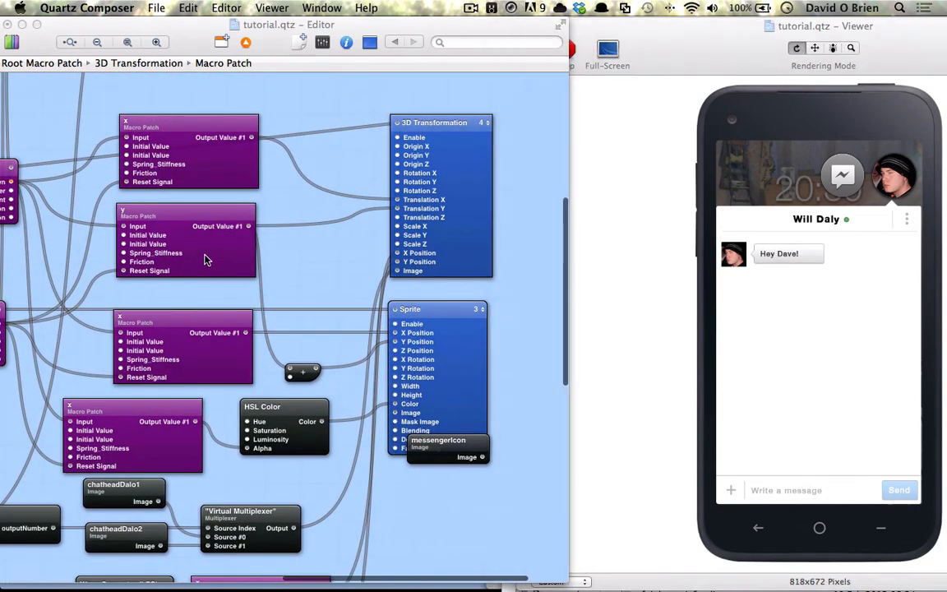
key("super+i")
left_click(297, 262)
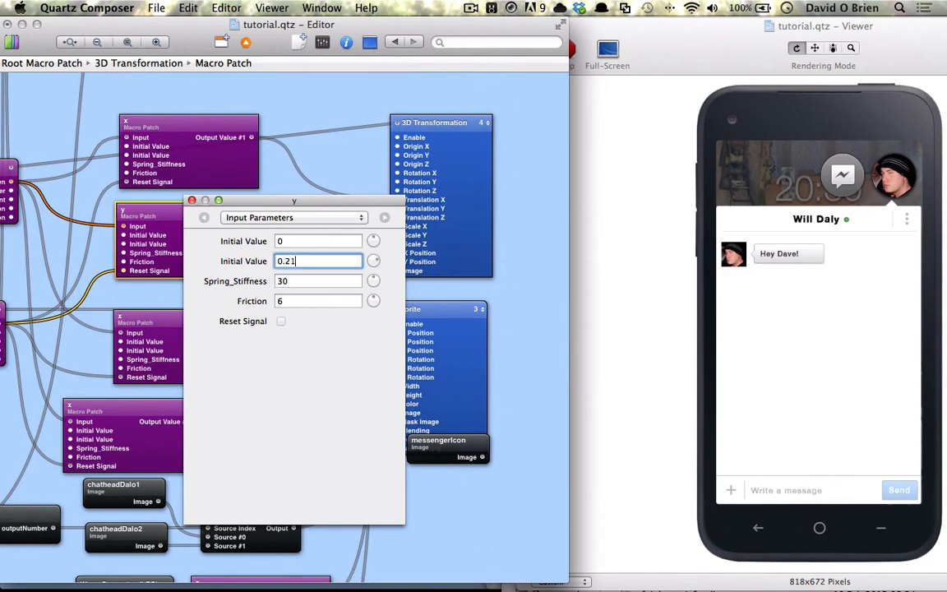
type("15")
key("Return")
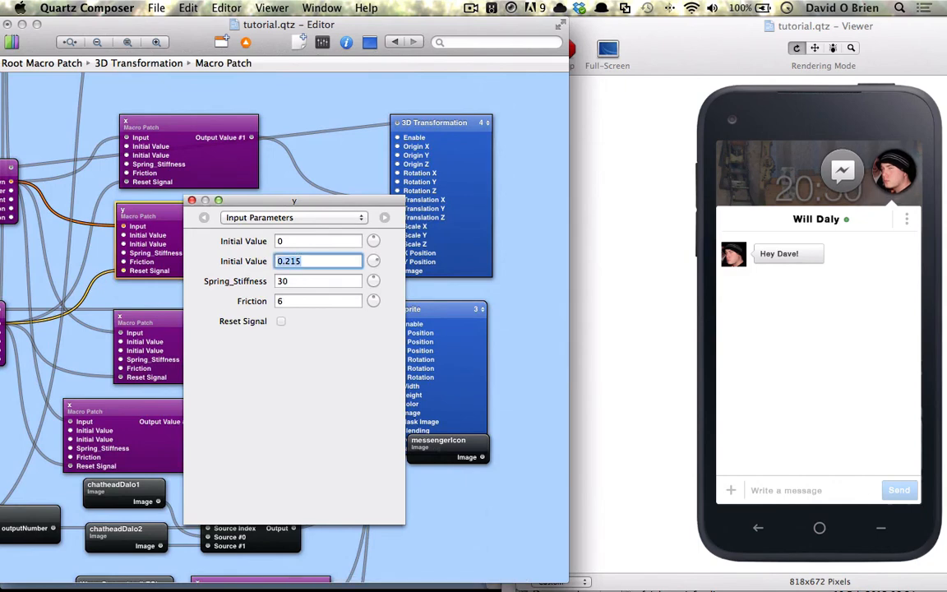
left_click(191, 200)
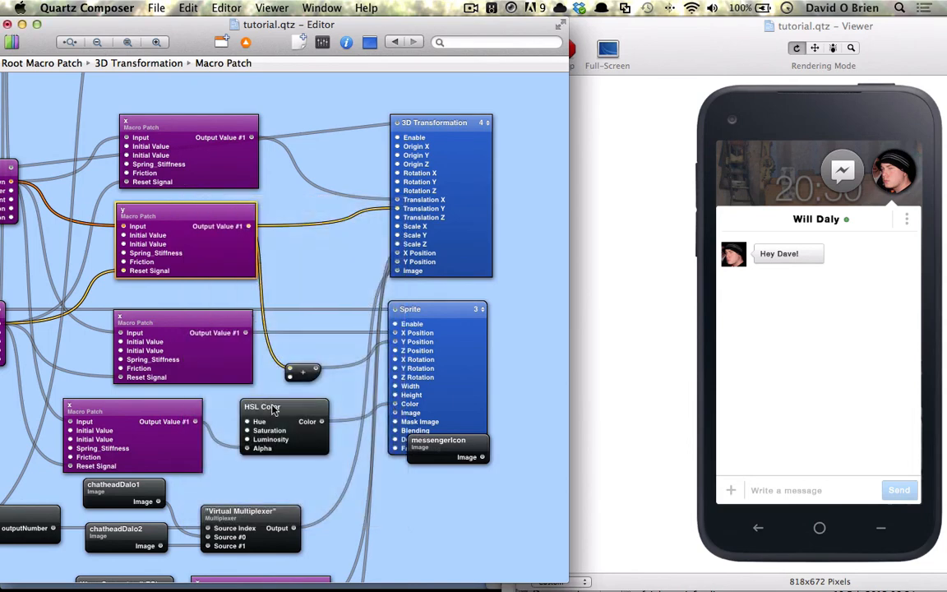
left_click(222, 362)
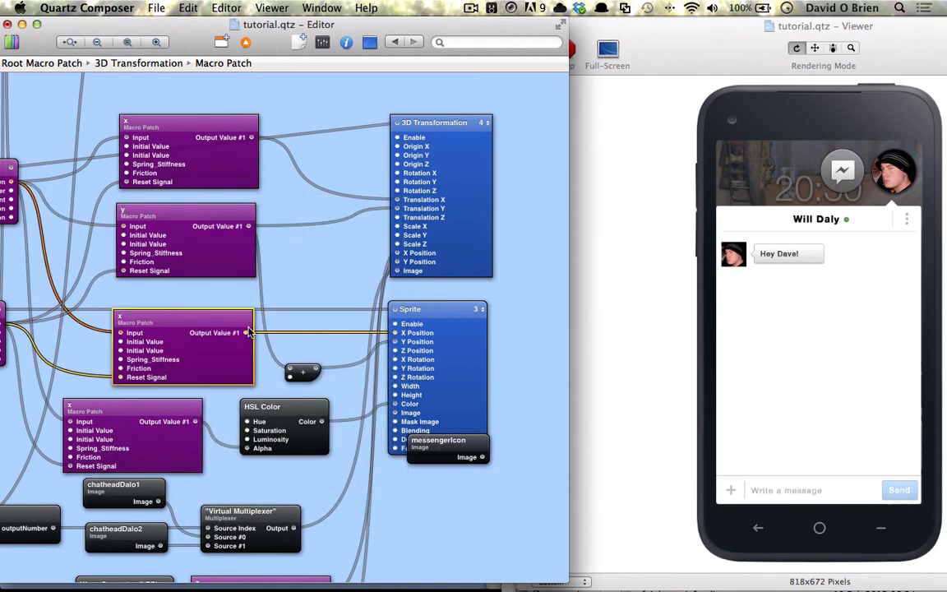
scroll(248, 333, "left", 5)
- Change the lower x spring's second Initial Value from 0.0785 to 0.0755
key("super+i")
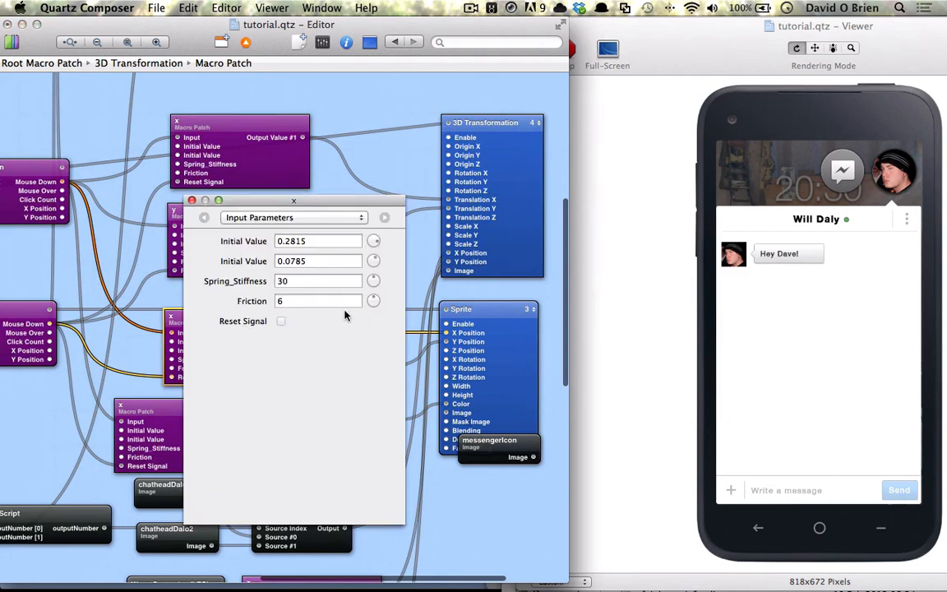
left_click(316, 261)
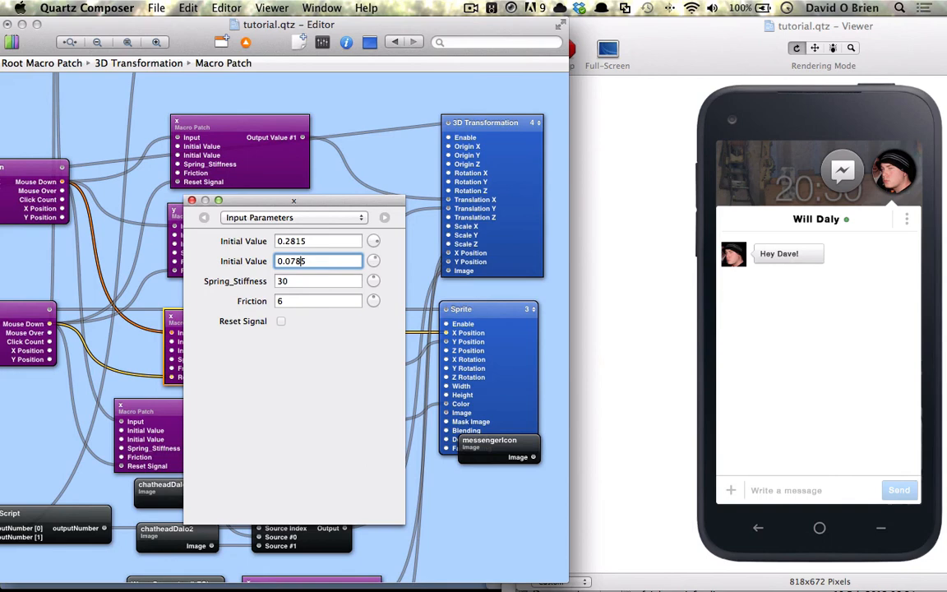
key("Return")
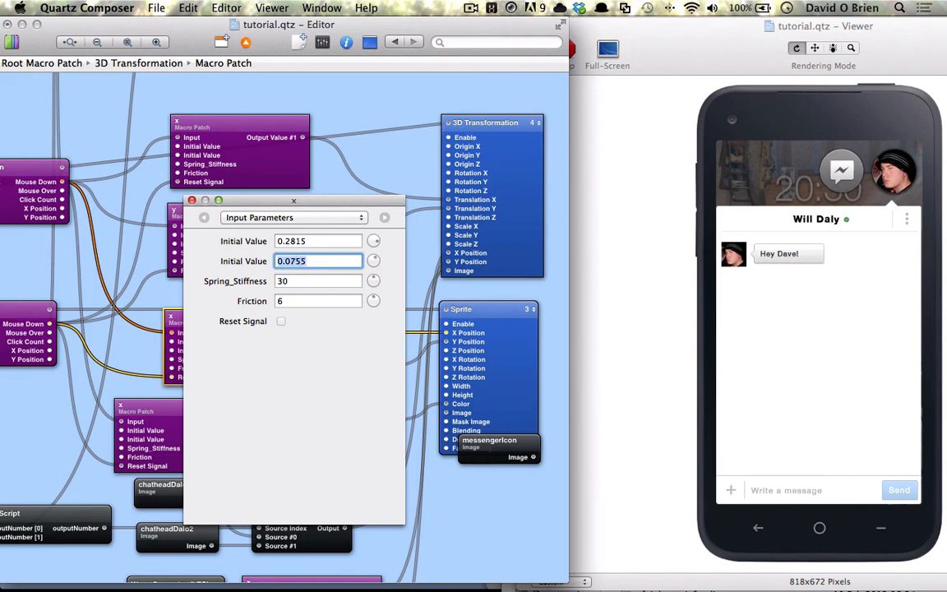
key("super+i")
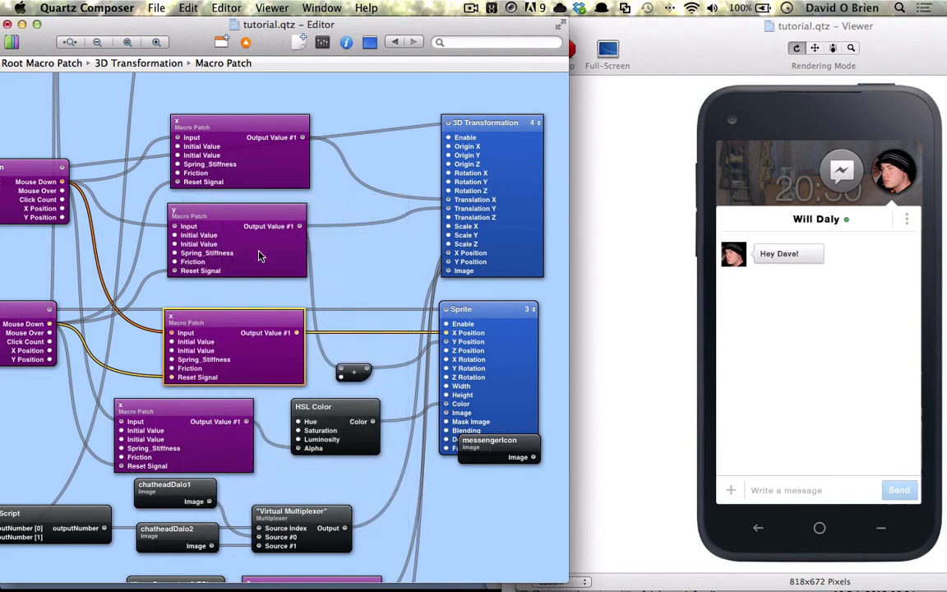
- Set the upper x spring's second Initial Value to -0.036, then collapse the chat panel in the Viewer
left_click(239, 150)
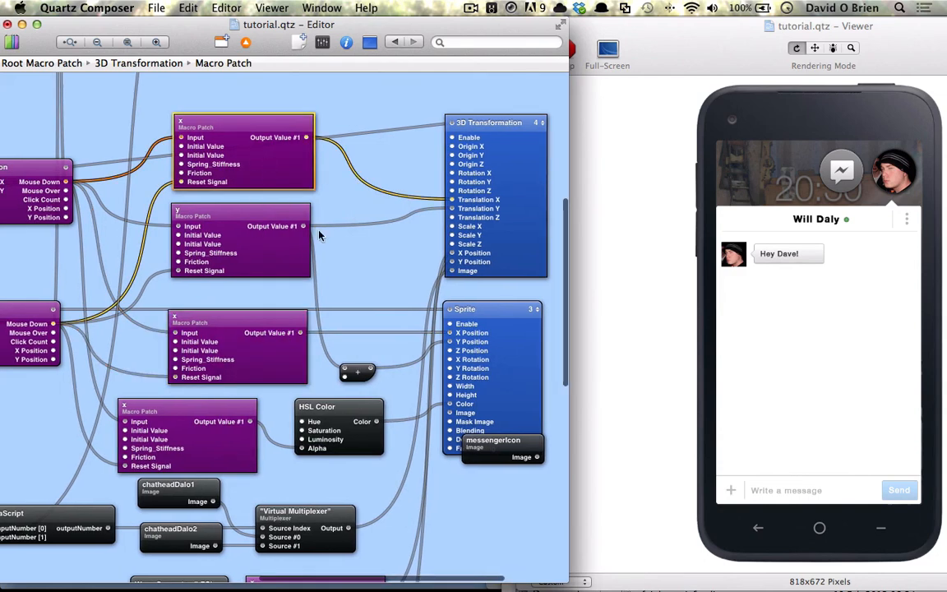
key("super+i")
left_click(297, 261)
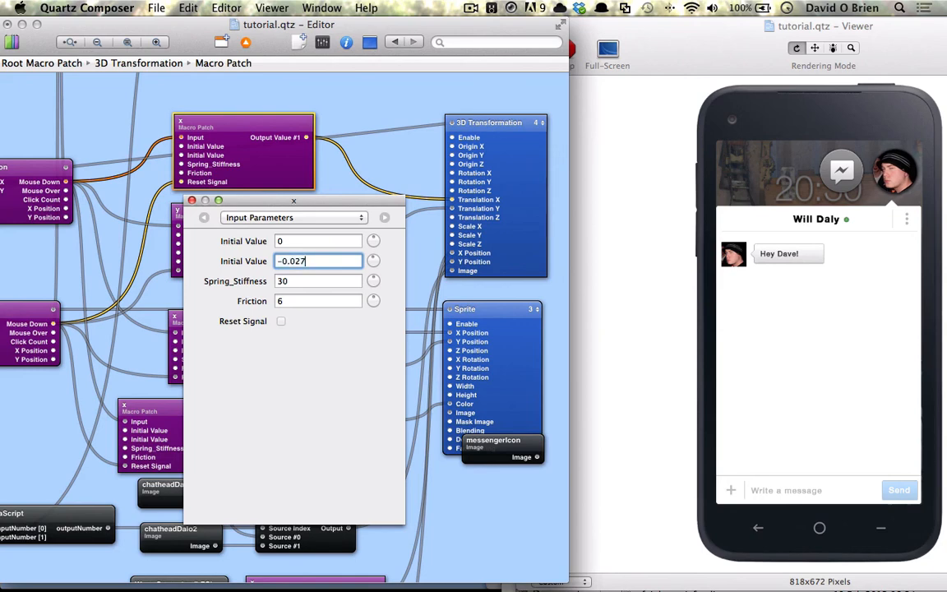
type("36")
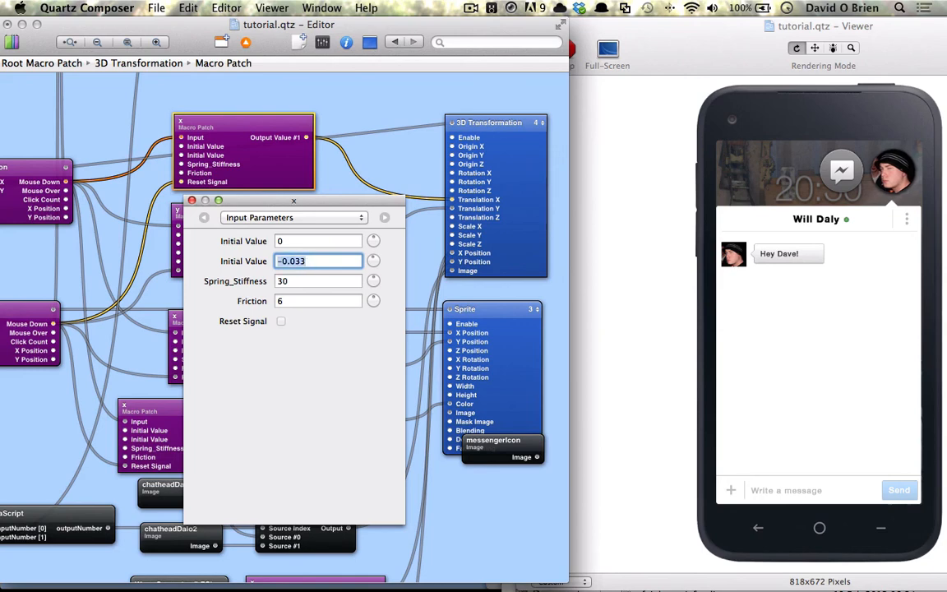
key("Return")
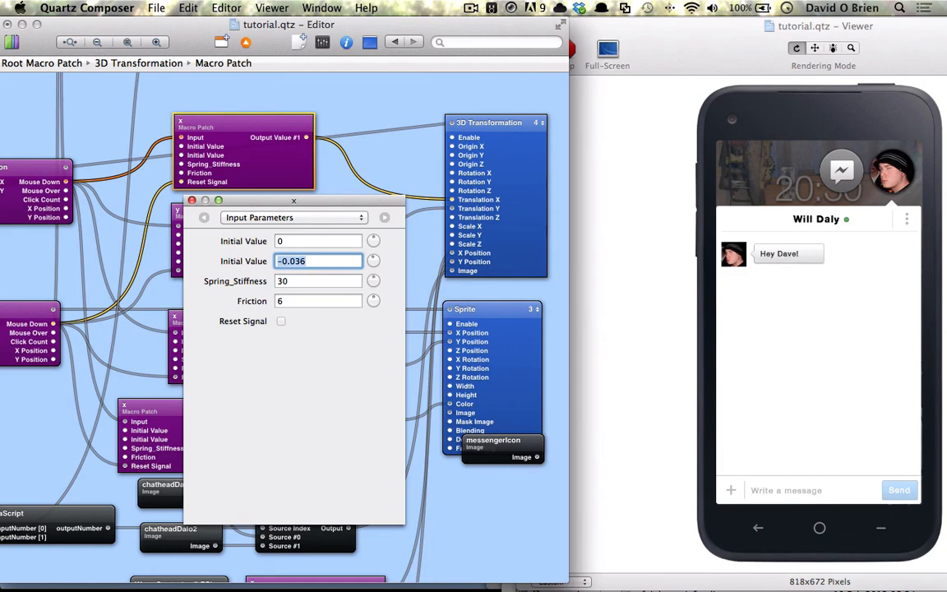
left_click(191, 201)
left_click(838, 176)
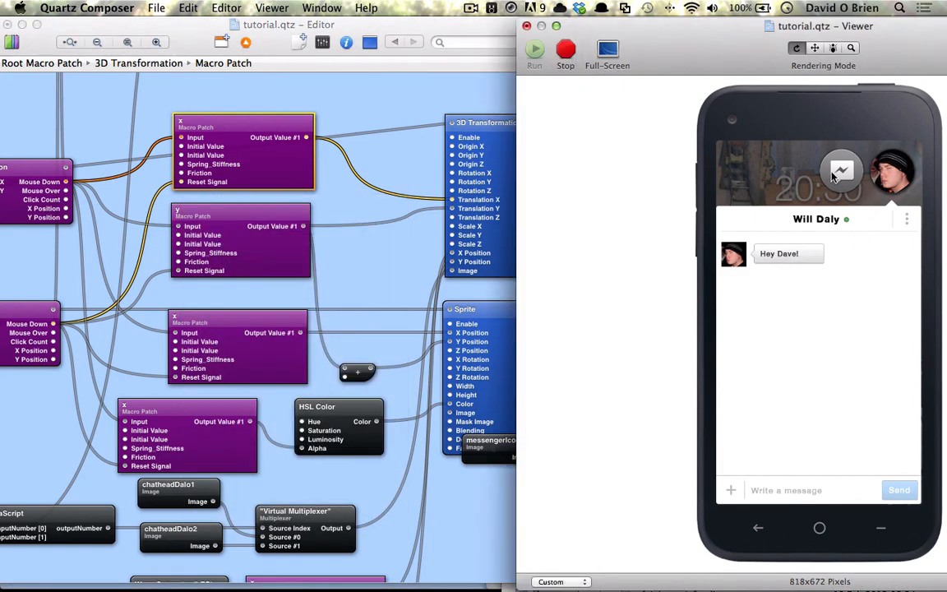
left_click(891, 176)
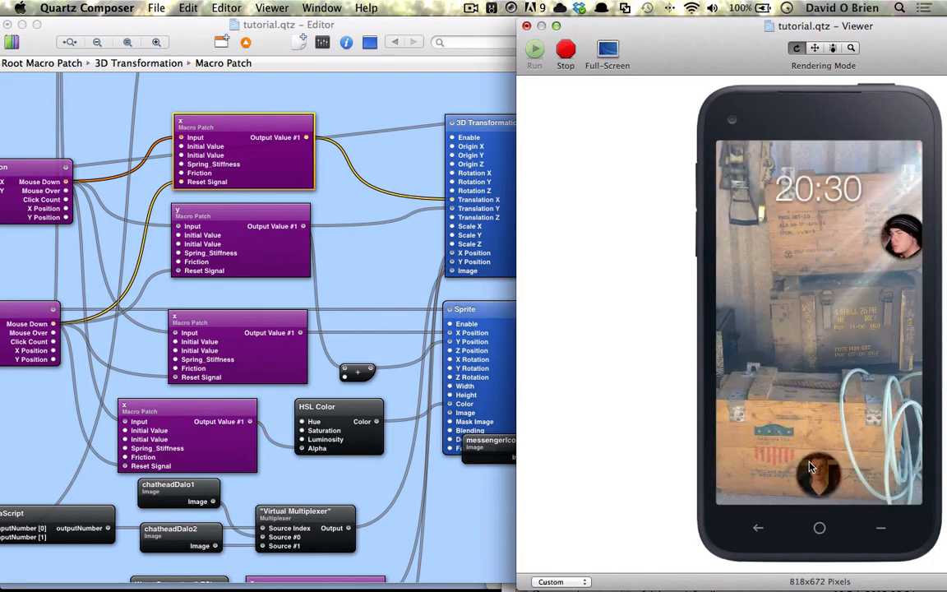